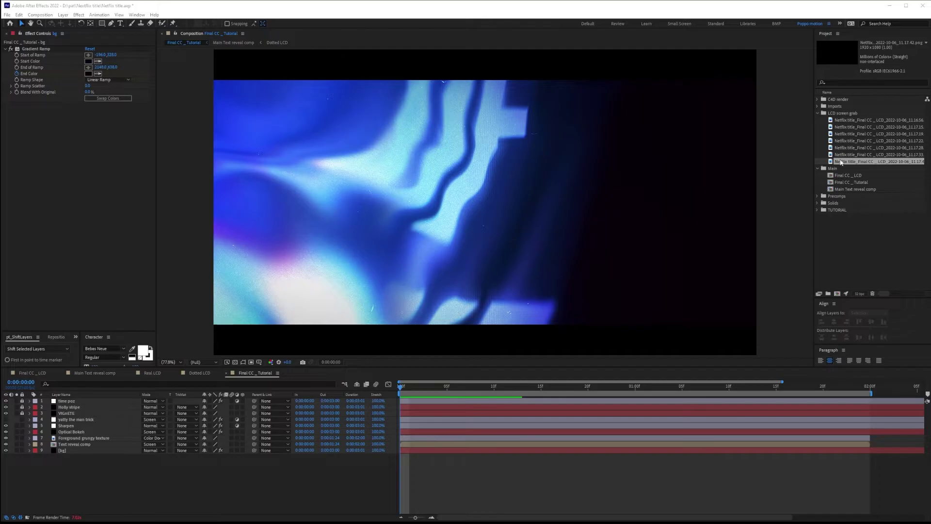
# - Open the LCD screen grab stills of the Land of Make Believe title and inspect their pixel texture up close
pyautogui.doubleClick(841, 162)
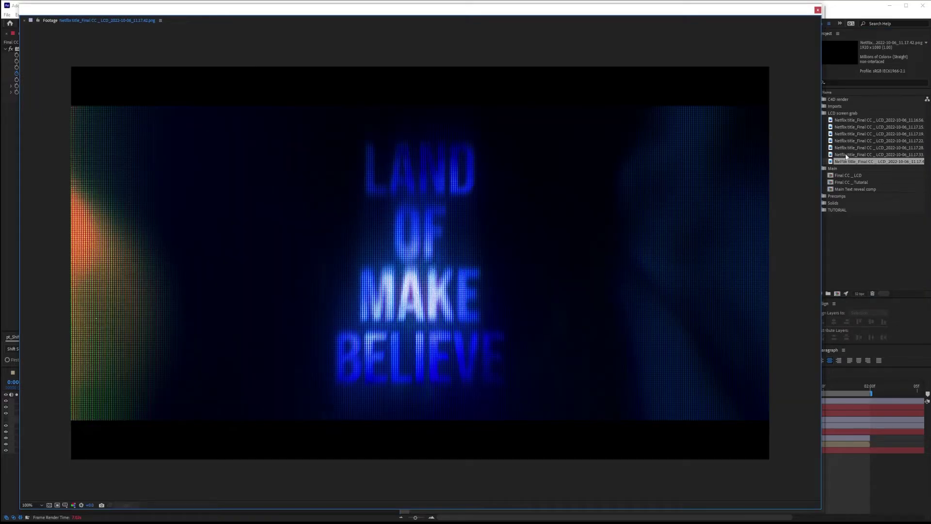
pyautogui.doubleClick(846, 154)
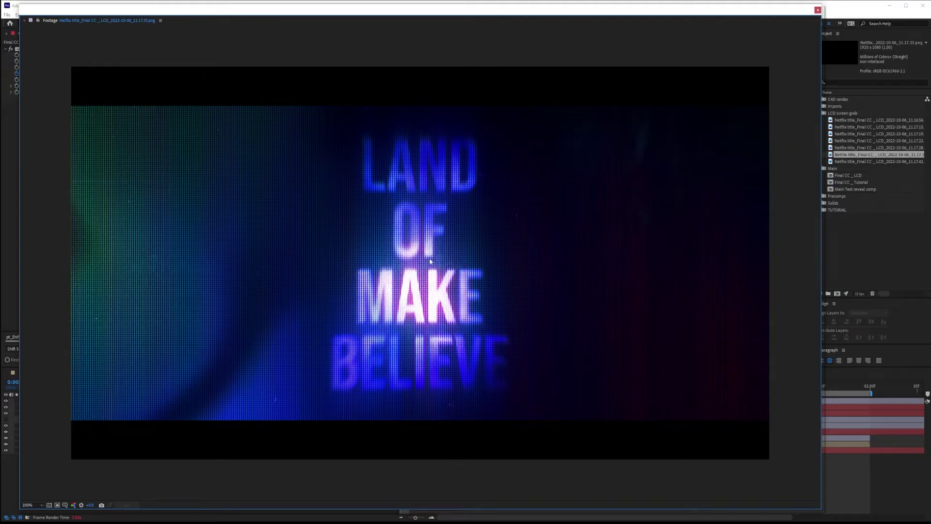
pyautogui.scroll(1, 429, 258)
pyautogui.scroll(-2, 411, 234)
pyautogui.press('.')
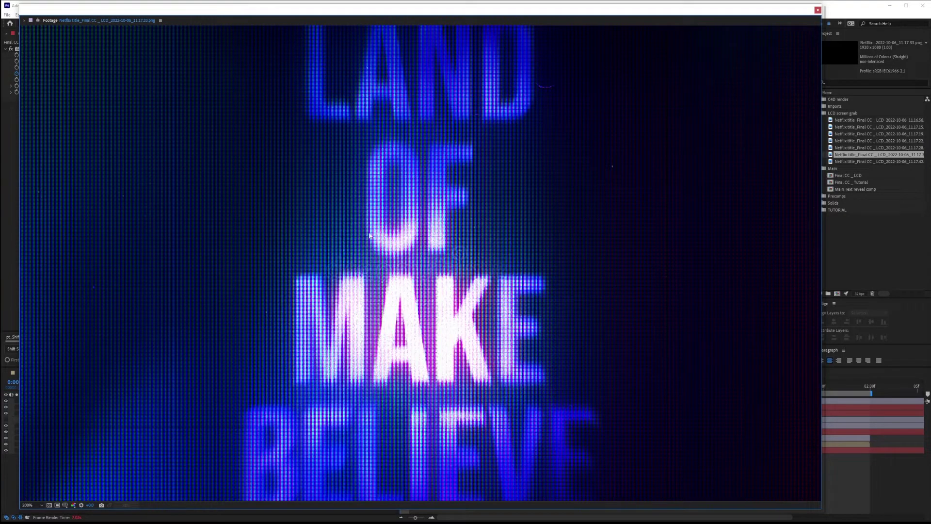
pyautogui.click(853, 148)
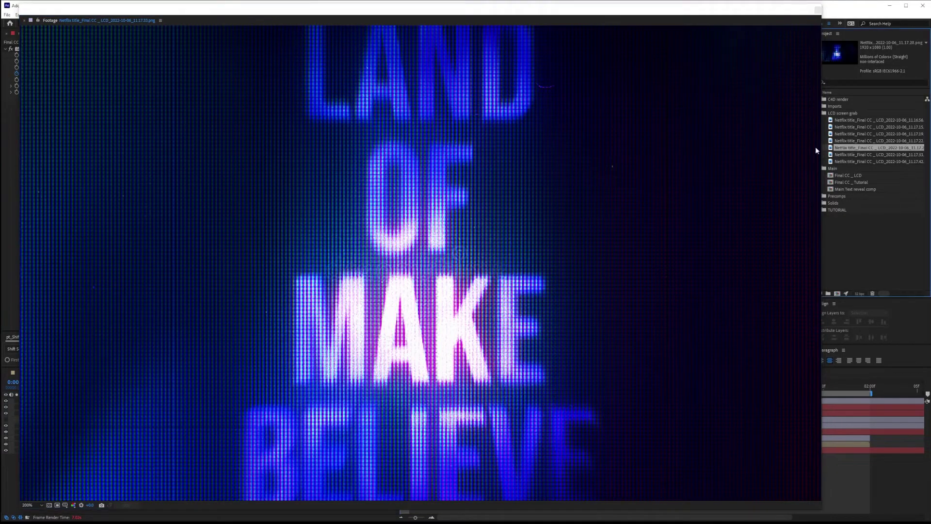
pyautogui.doubleClick(853, 148)
pyautogui.press('.')
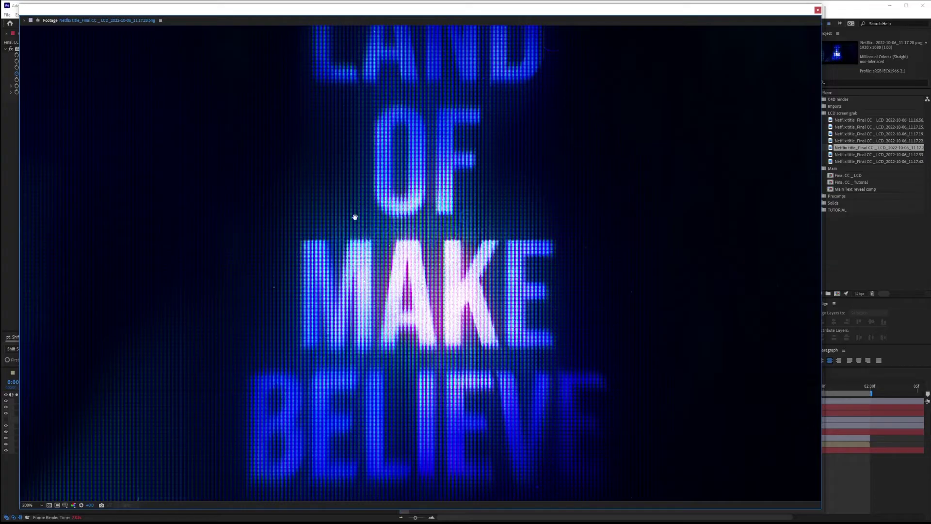
pyautogui.moveTo(355, 216); pyautogui.dragTo(556, 322)
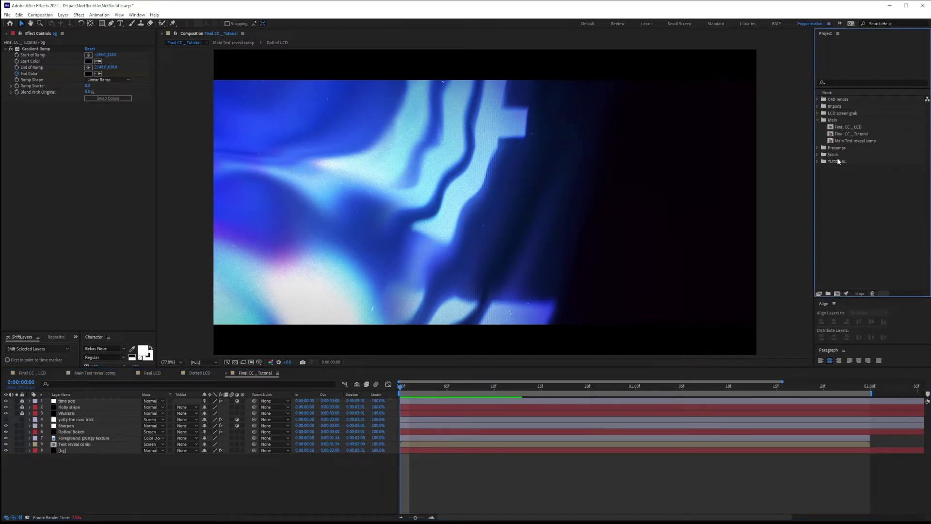
# - Add the imported lcd-texture-rgb-dots image below the bg layer in the Final CC _ Tutorial composition and solo it
pyautogui.click(818, 106)
pyautogui.doubleClick(853, 122)
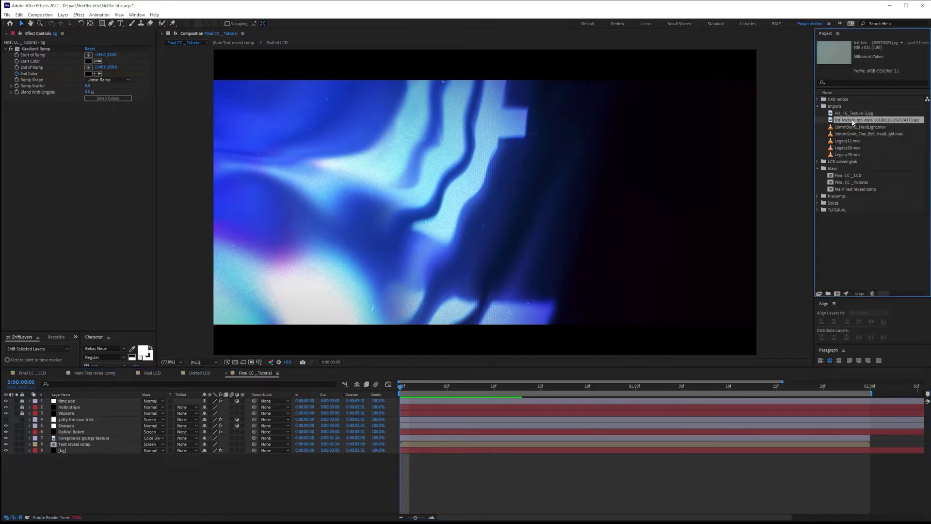
pyautogui.scroll(2, 383, 261)
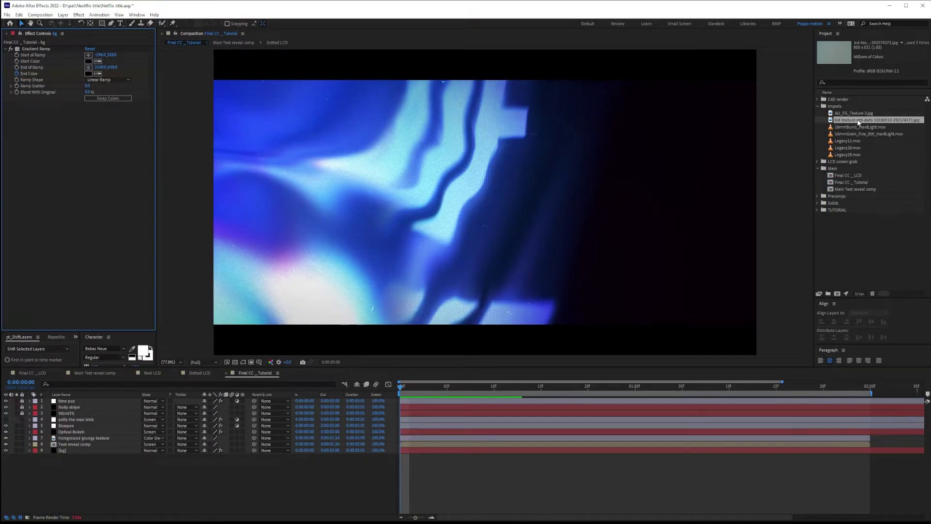
pyautogui.moveTo(858, 120); pyautogui.dragTo(54, 458)
pyautogui.click(17, 457)
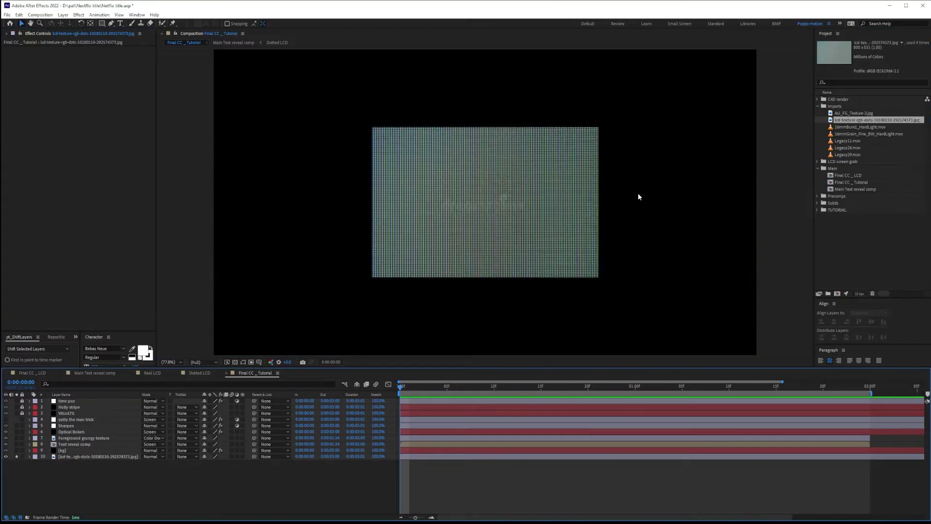
# - Apply the Motion Tile effect to the lcd-texture-rgb-dots layer
pyautogui.click(89, 457)
pyautogui.press(',')
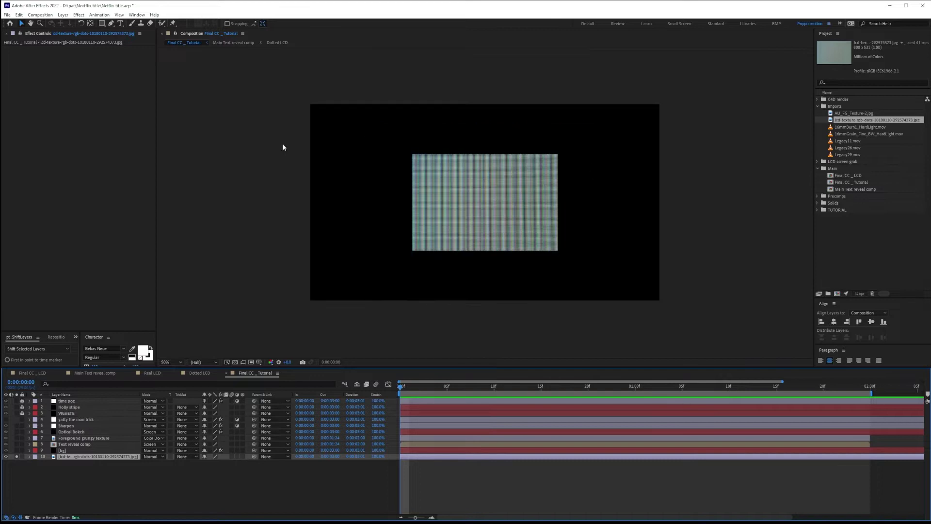
pyautogui.hotkey('ctrl', 'space')
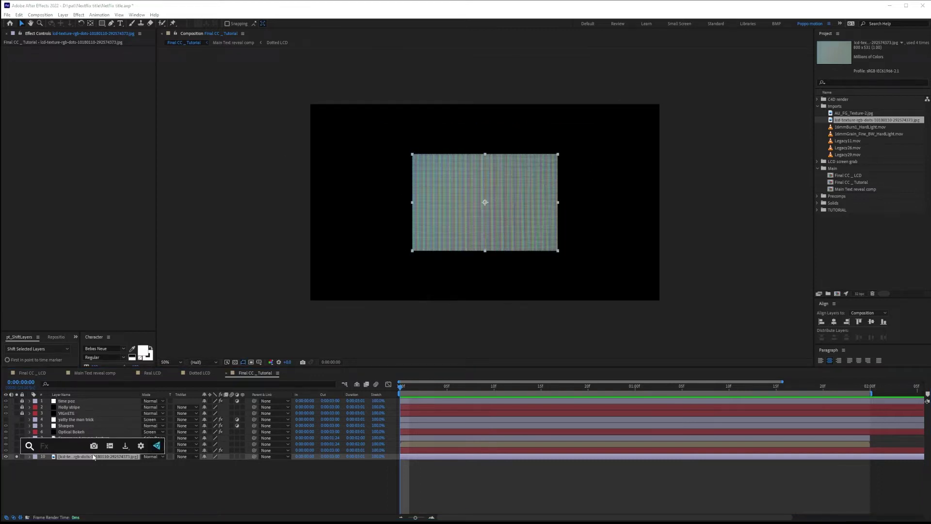
pyautogui.write('motion')
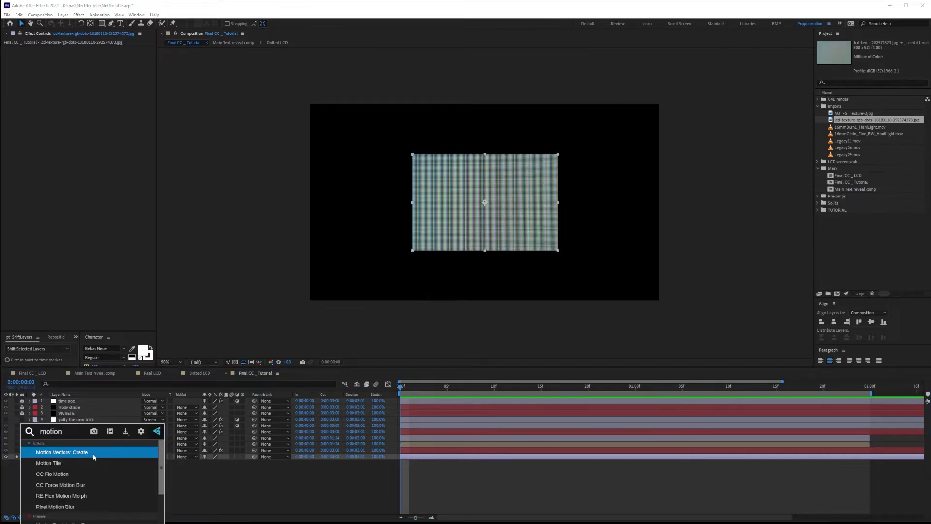
pyautogui.press('Down')
pyautogui.press('Return')
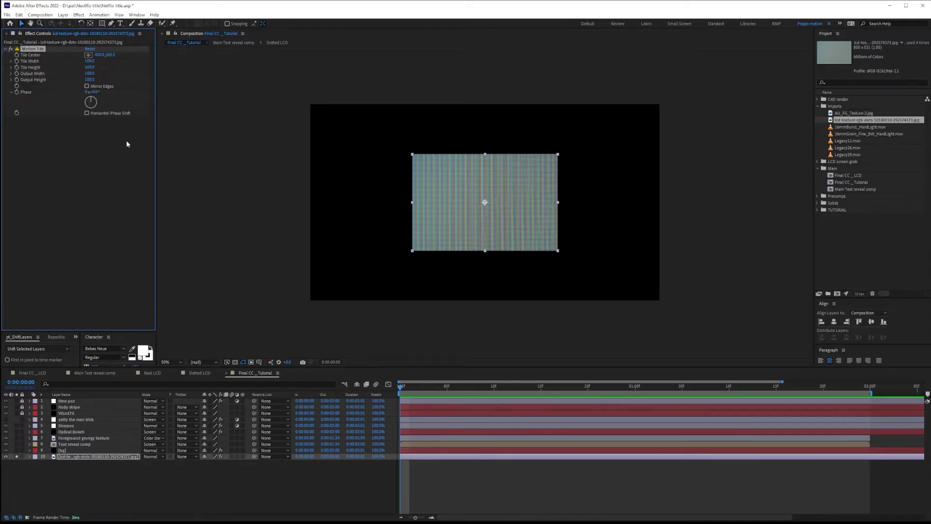
# - Set Motion Tile's Output Width and Output Height to 250, enable Mirror Edges and set Phase to 180°
pyautogui.moveTo(89, 73); pyautogui.dragTo(102, 108)
pyautogui.click(87, 86)
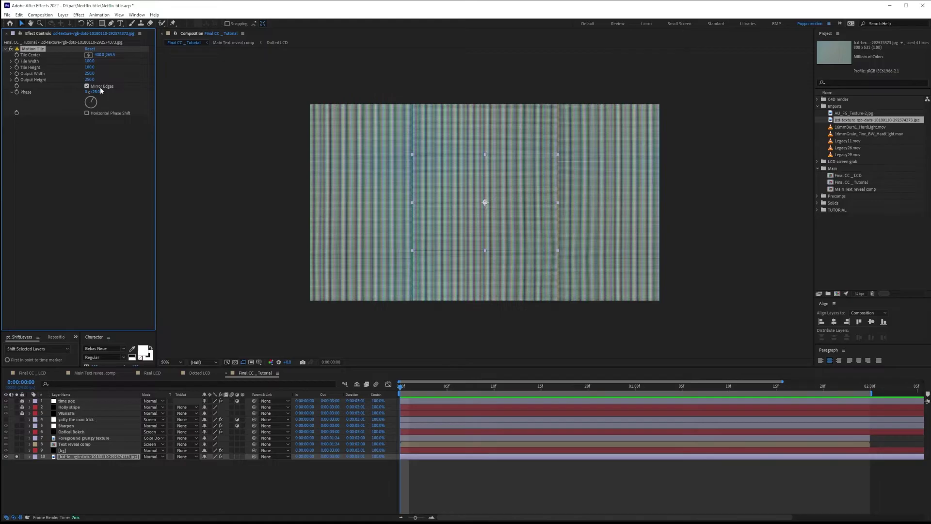
pyautogui.click(96, 93)
pyautogui.write('180')
pyautogui.press('Return')
pyautogui.press('Return')
pyautogui.click(324, 501)
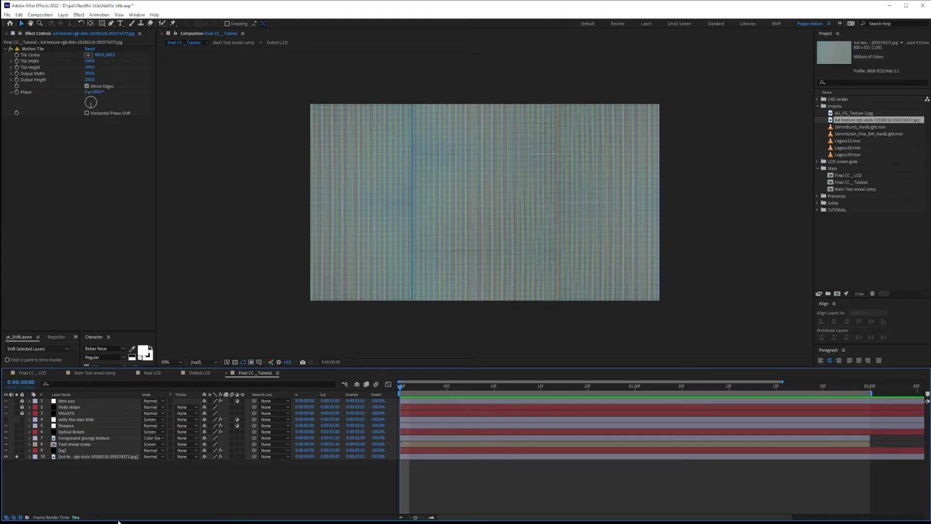
# - Pre-compose the tiled LCD texture layer, moving all attributes into the new composition
pyautogui.click(97, 456)
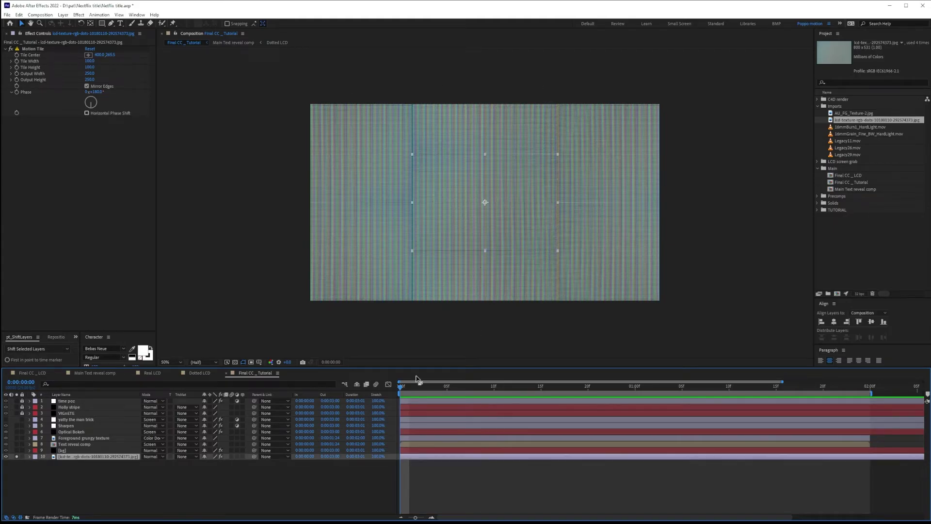
pyautogui.hotkey('ctrl', 'shift', 'c')
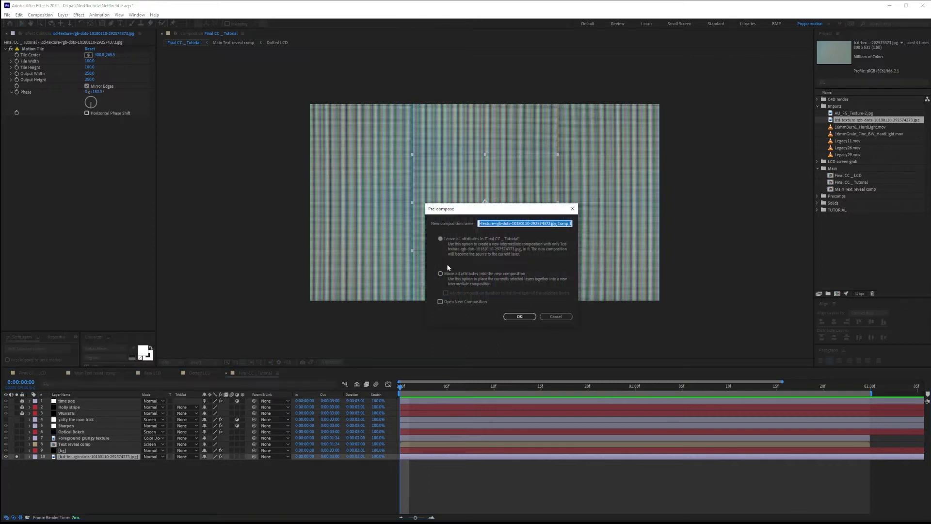
pyautogui.click(449, 274)
pyautogui.click(515, 317)
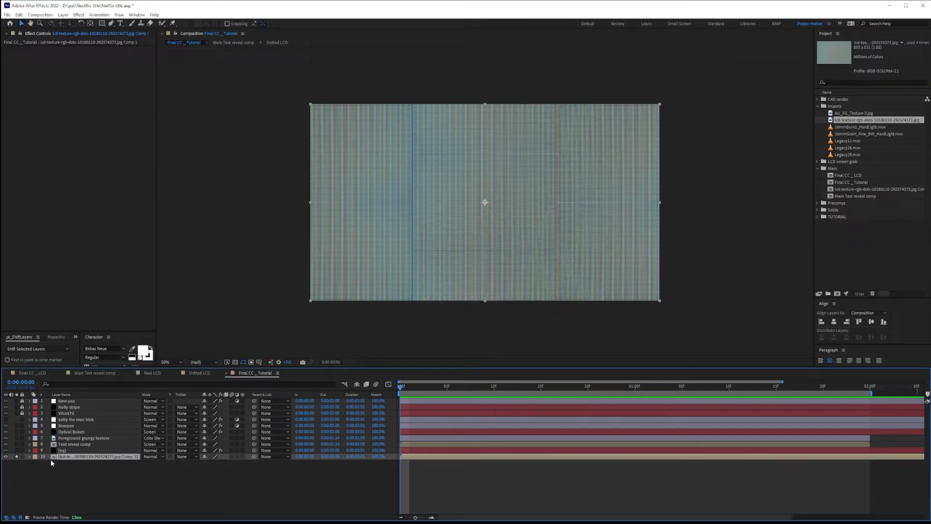
# - Inside the texture precomp, apply Linear Color Key to the image, sample a blue dot as Key Color and set Matching Softness to 15%
pyautogui.doubleClick(80, 456)
pyautogui.click(86, 403)
pyautogui.scroll(2, 494, 186)
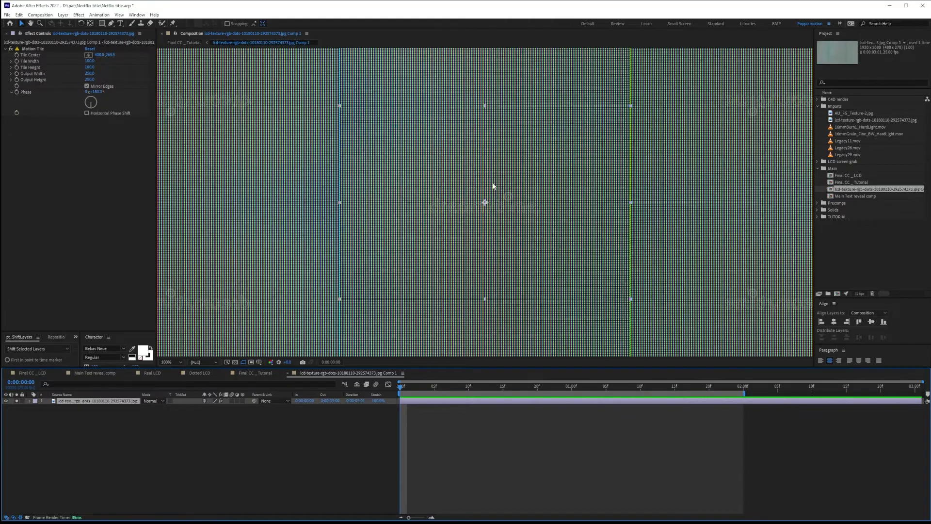
pyautogui.scroll(5, 468, 214)
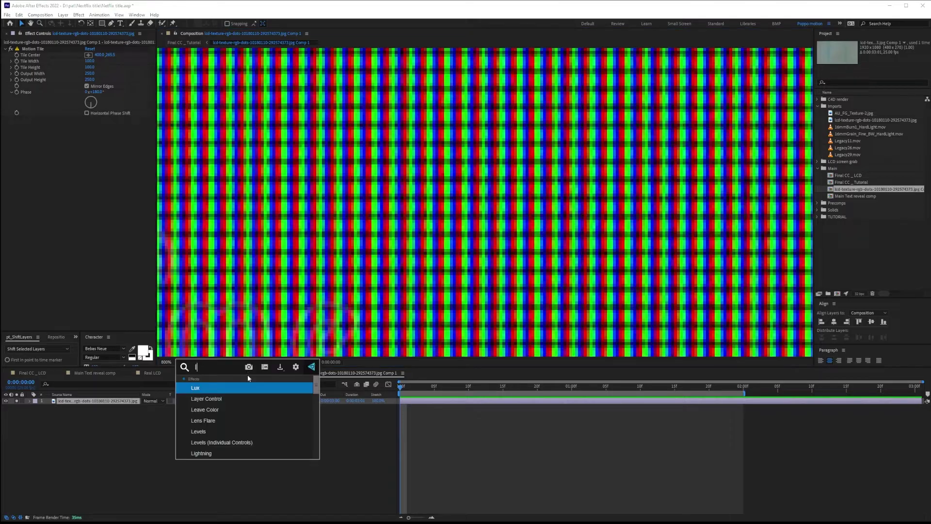
pyautogui.press('Return')
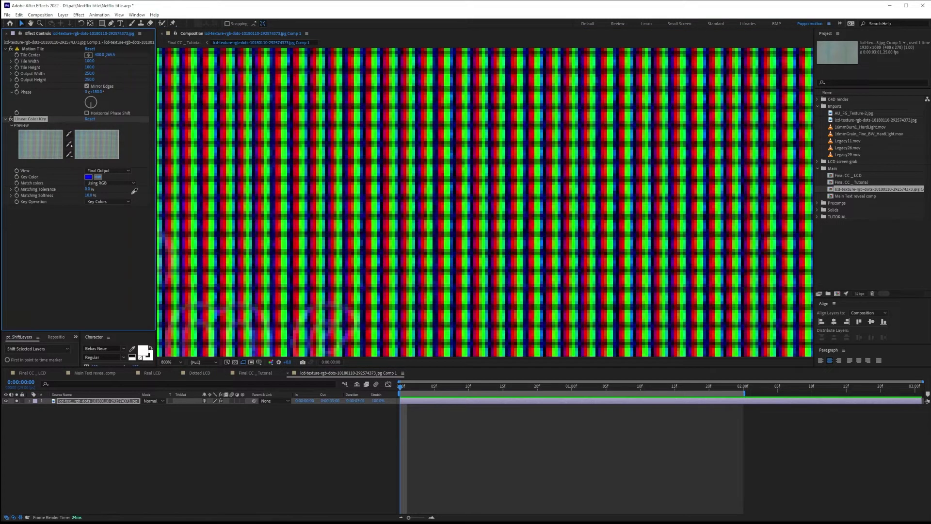
pyautogui.click(220, 199)
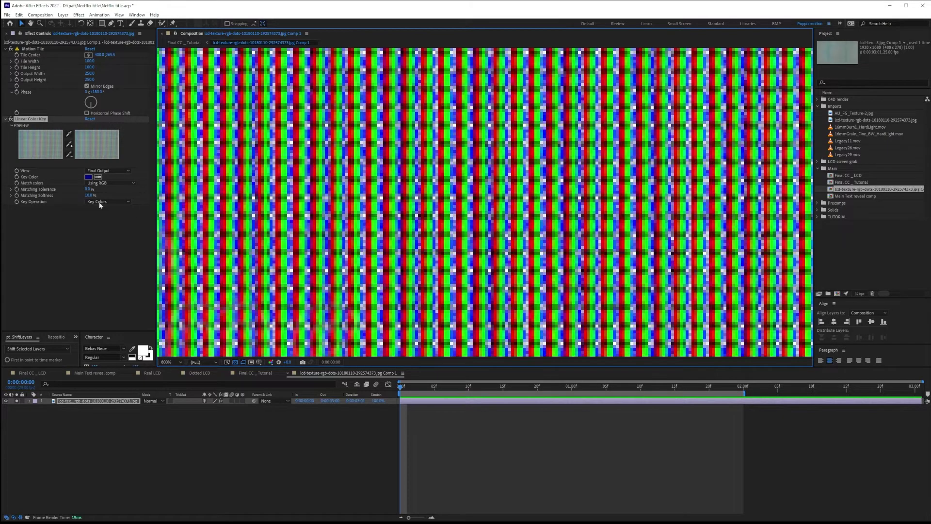
pyautogui.moveTo(90, 195); pyautogui.dragTo(94, 195)
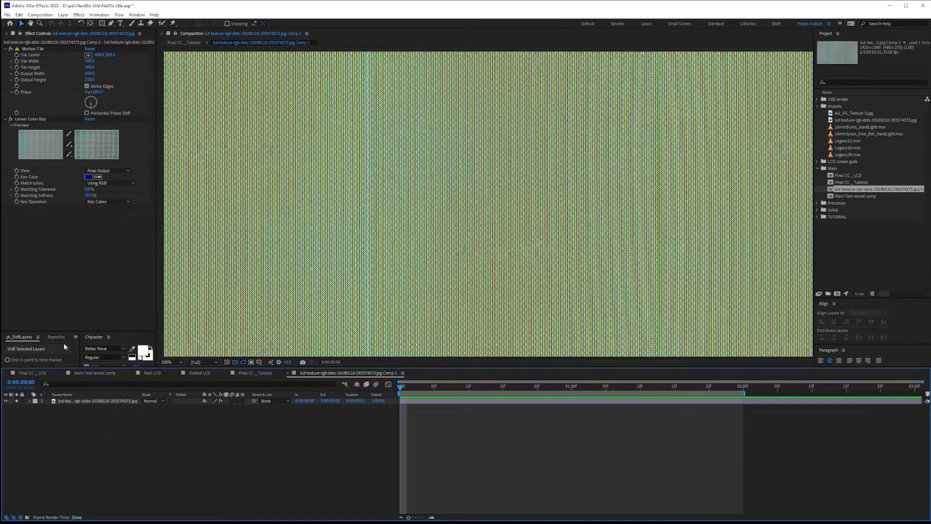
# - Back in Final CC _ Tutorial, move the texture precomp directly above the bg layer and solo only the Text reveal comp layer
pyautogui.click(181, 42)
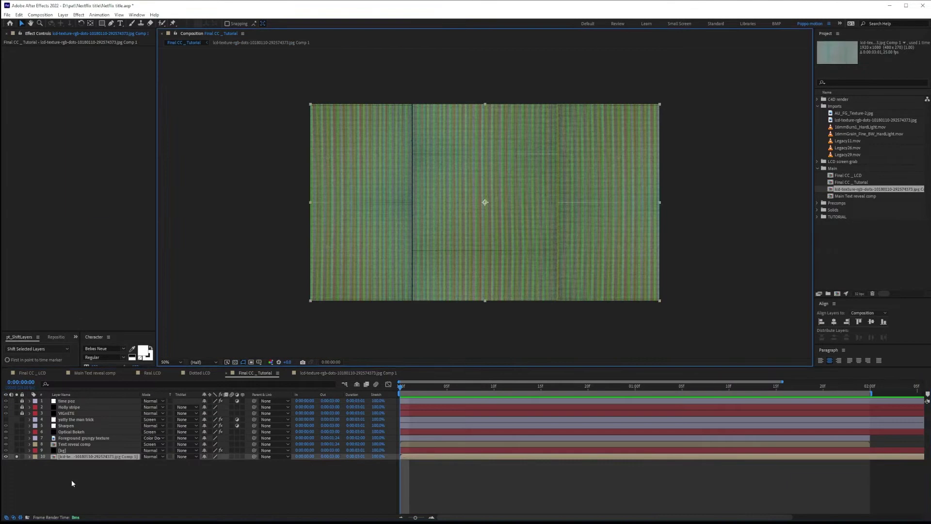
pyautogui.moveTo(65, 458); pyautogui.dragTo(68, 447)
pyautogui.click(68, 444)
pyautogui.click(16, 444)
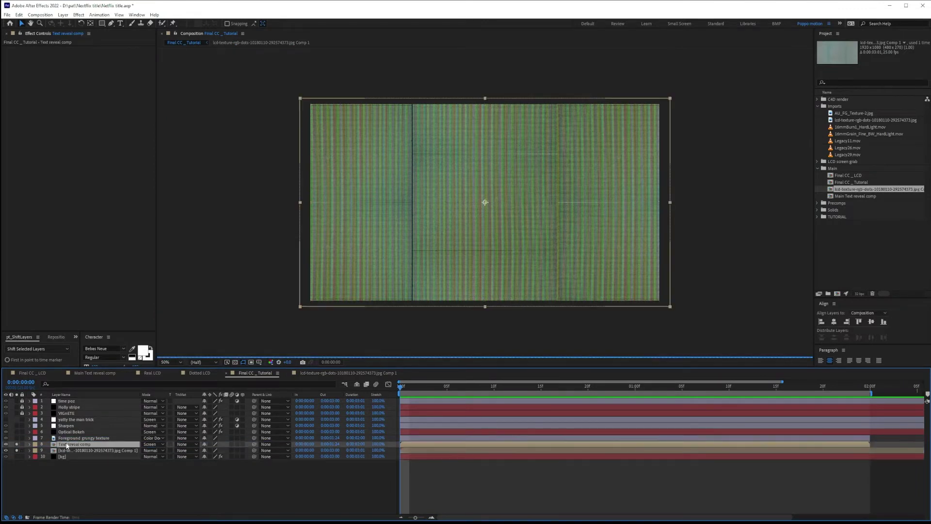
pyautogui.click(17, 451)
pyautogui.click(54, 468)
pyautogui.click(72, 444)
pyautogui.click(66, 469)
pyautogui.click(80, 449)
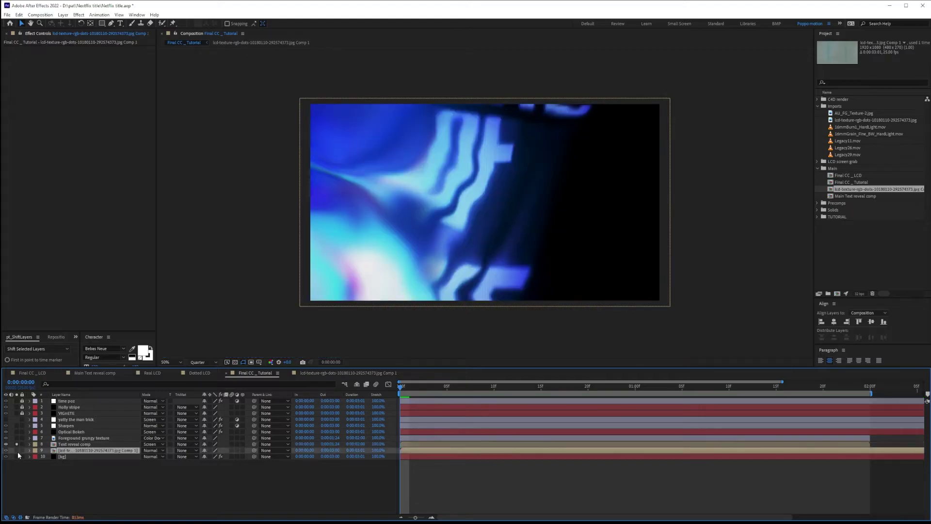
# - Duplicate the Text reveal comp layer, place the copy beneath the texture precomp and solo just those two layers
pyautogui.click(63, 445)
pyautogui.hotkey('ctrl', 'd')
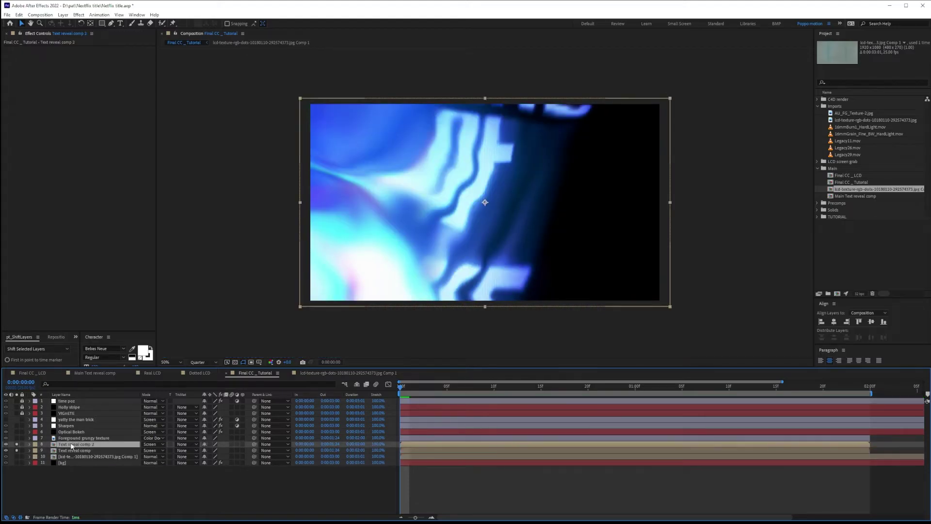
pyautogui.moveTo(69, 465); pyautogui.dragTo(69, 464)
pyautogui.click(17, 451)
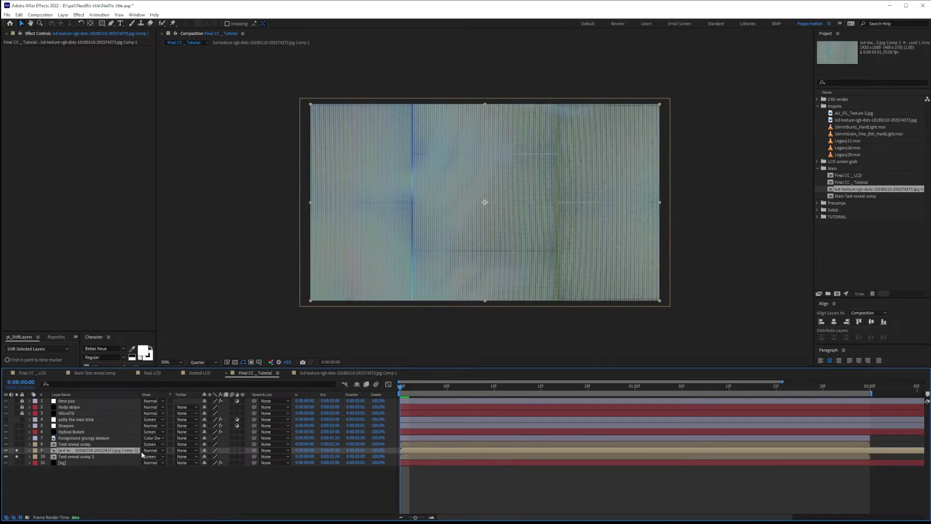
# - Turn the texture precomp layer into an adjustment layer and apply the Fast Box Blur effect to it
pyautogui.click(237, 450)
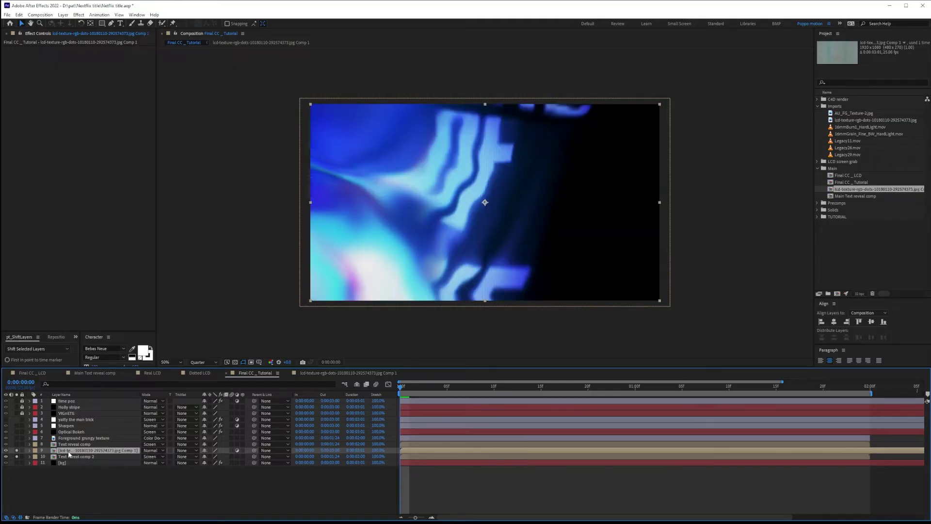
pyautogui.press('/')
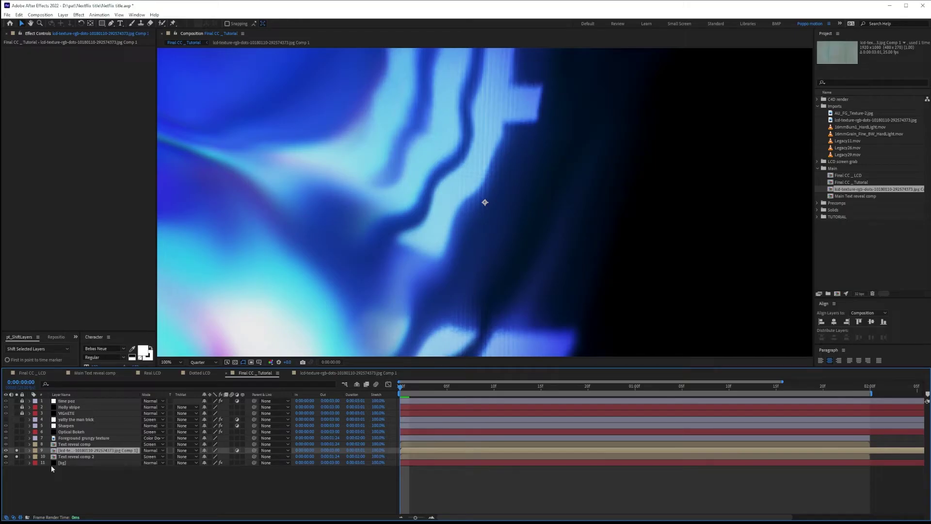
pyautogui.hotkey('ctrl', 'space')
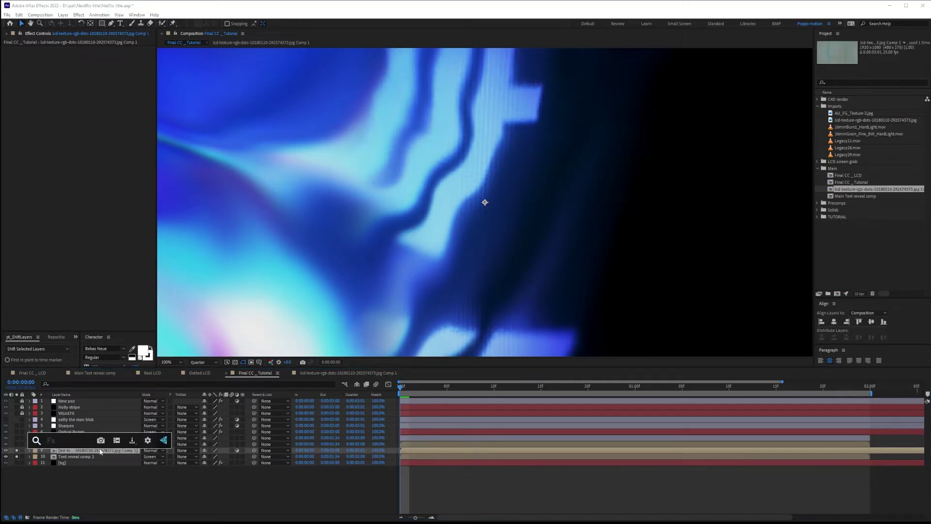
pyautogui.write('blur')
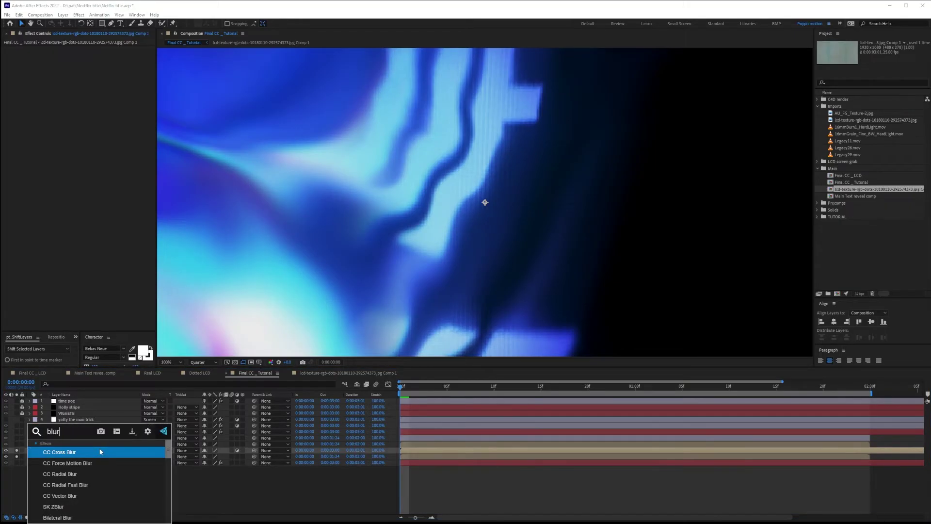
pyautogui.press('BackSpace')
pyautogui.press('BackSpace')
pyautogui.press('BackSpace')
pyautogui.press('BackSpace')
pyautogui.write('fast')
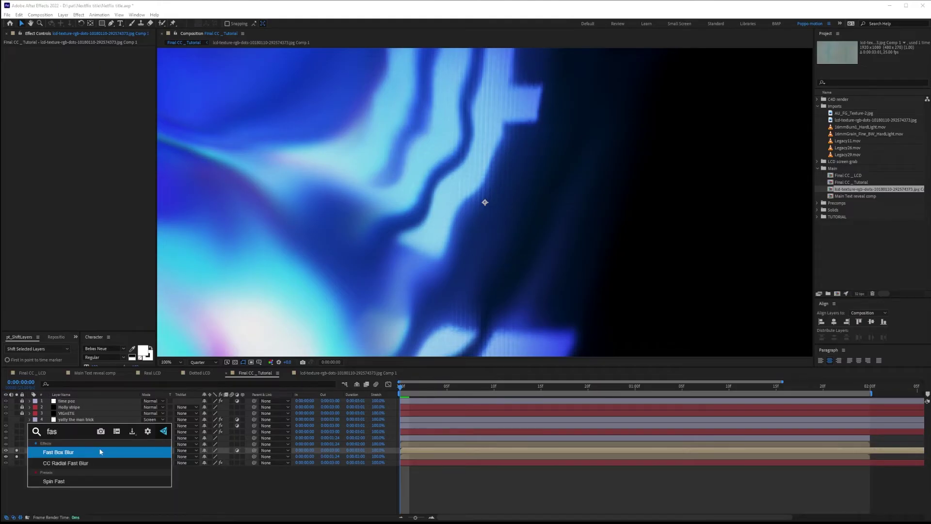
pyautogui.click(100, 452)
# - Set the Fast Box Blur's Blur Radius to 63 on the texture adjustment layer
pyautogui.moveTo(88, 56); pyautogui.dragTo(89, 56)
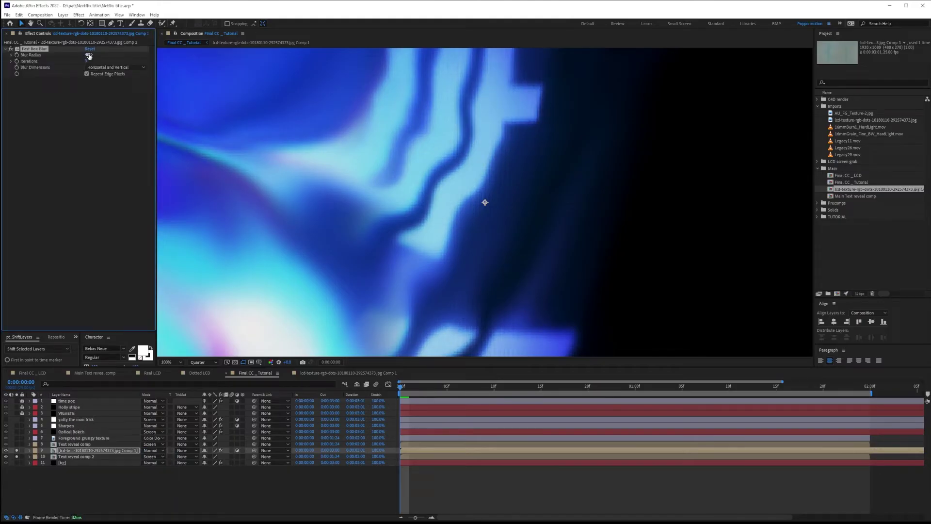
pyautogui.click(89, 57)
pyautogui.write('63')
pyautogui.press('Return')
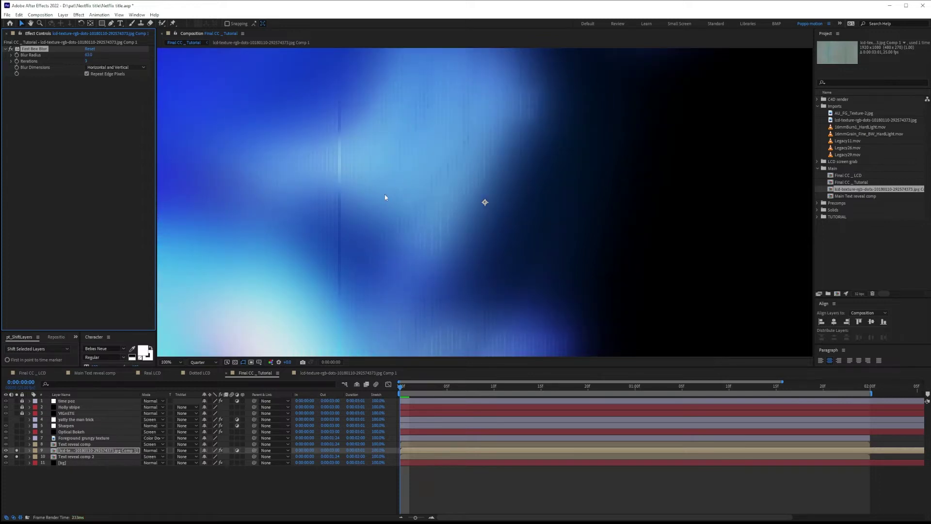
# - Set the blending mode of the texture adjustment layer to Add
pyautogui.scroll(-1, 386, 197)
pyautogui.scroll(1, 416, 189)
pyautogui.click(151, 450)
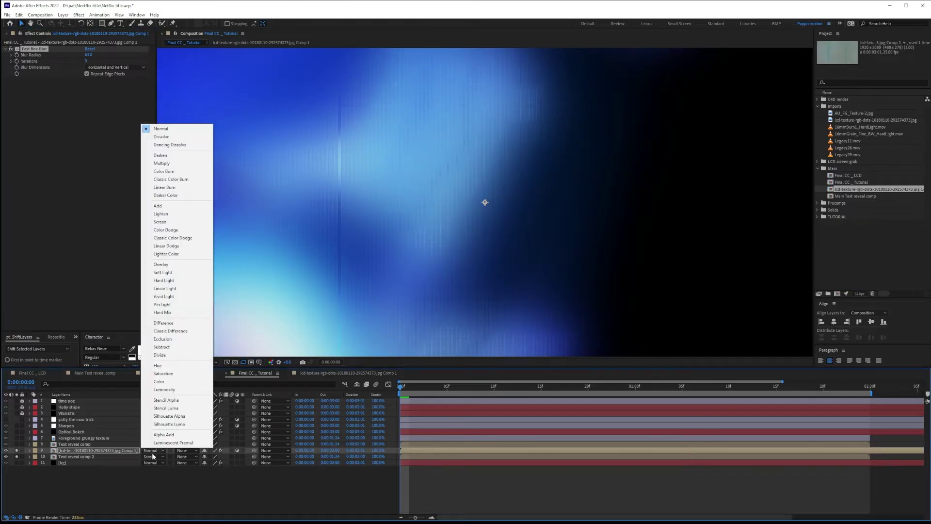
pyautogui.click(167, 207)
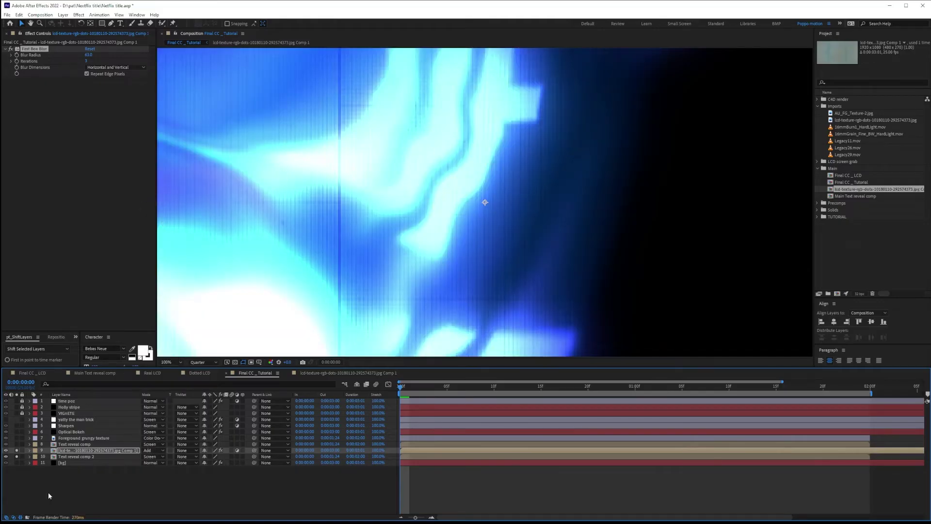
# - Solo the Text reveal comp layer as well and set the opacity of Text reveal comp 2 to 44%
pyautogui.click(95, 458)
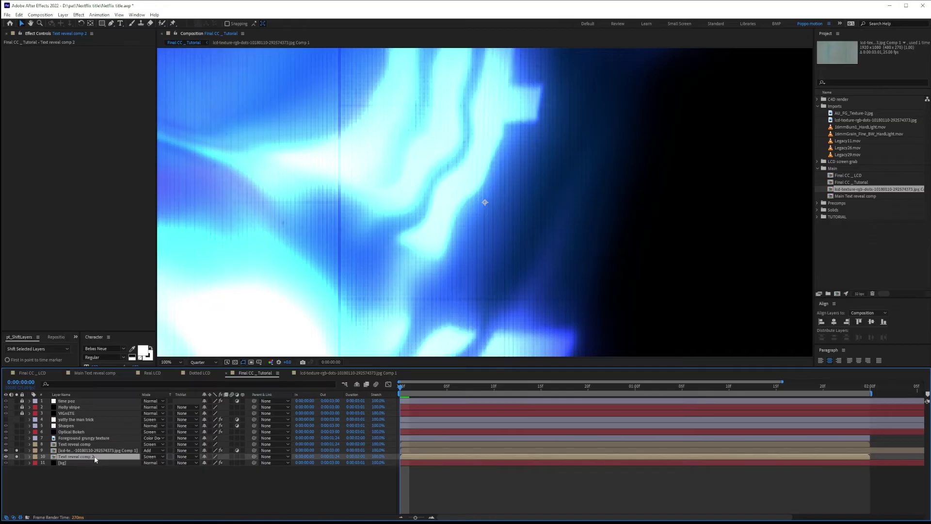
pyautogui.click(18, 444)
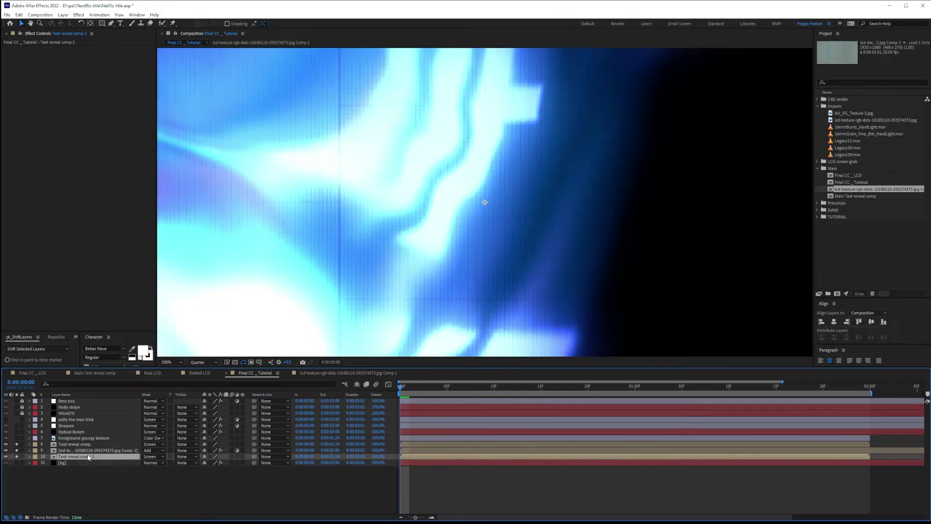
pyautogui.press('t')
pyautogui.click(204, 463)
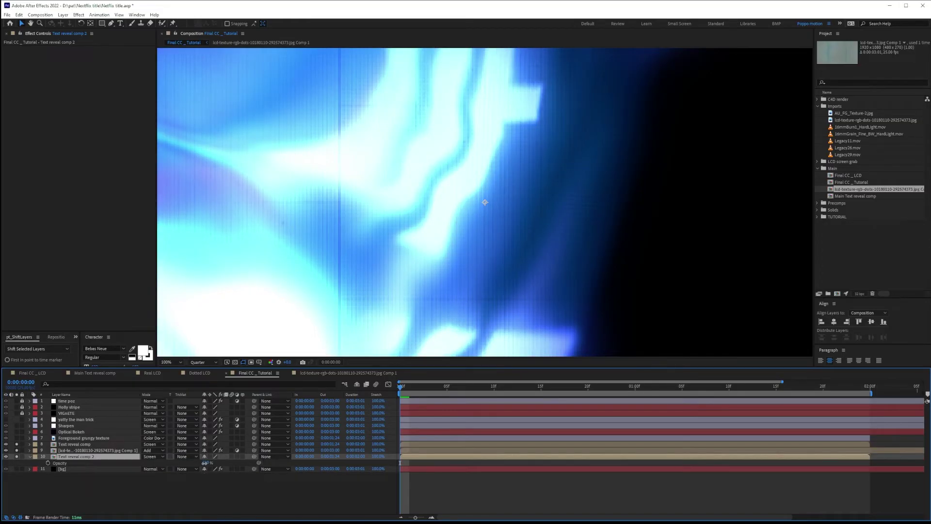
pyautogui.write('44')
pyautogui.press('Return')
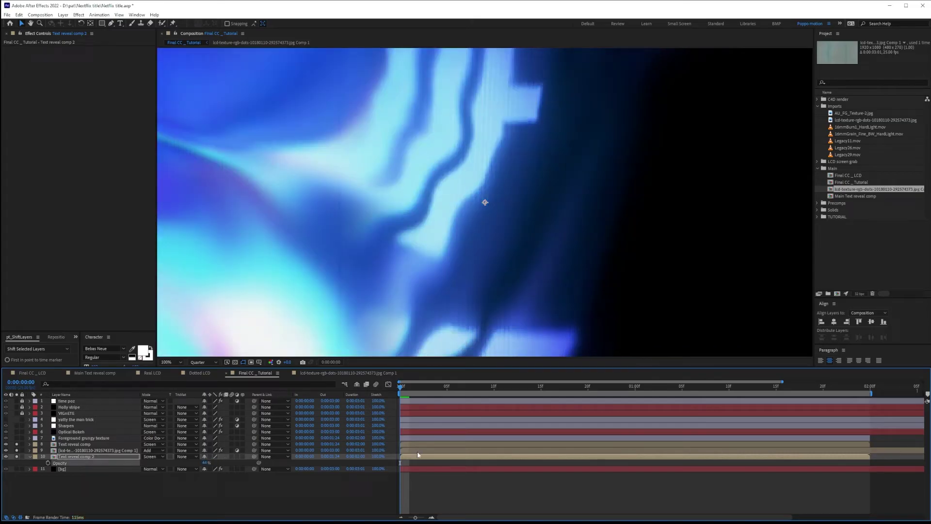
pyautogui.click(261, 491)
# - Compare the composite with the Text reveal comp 2 layer's solo off and on, then view the whole frame
pyautogui.click(17, 456)
pyautogui.click(17, 457)
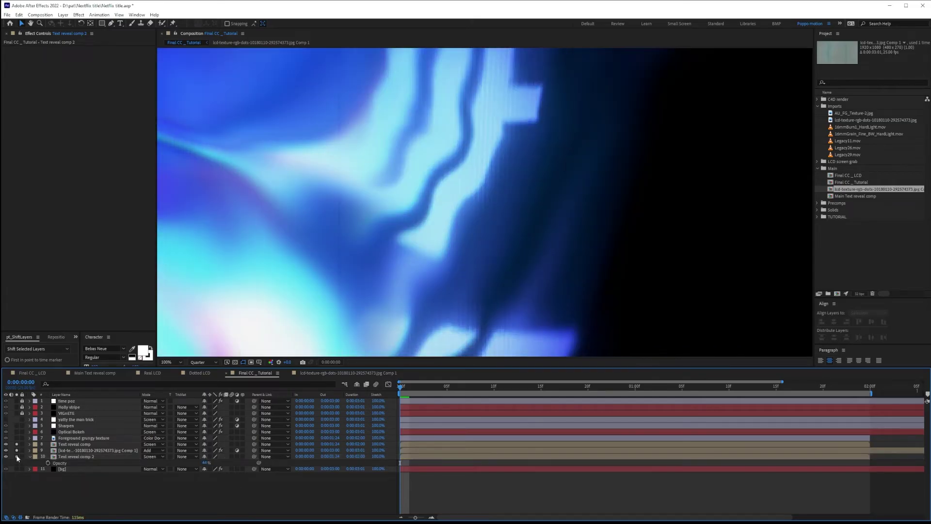
pyautogui.click(17, 457)
pyautogui.click(17, 457)
pyautogui.scroll(-1, 515, 225)
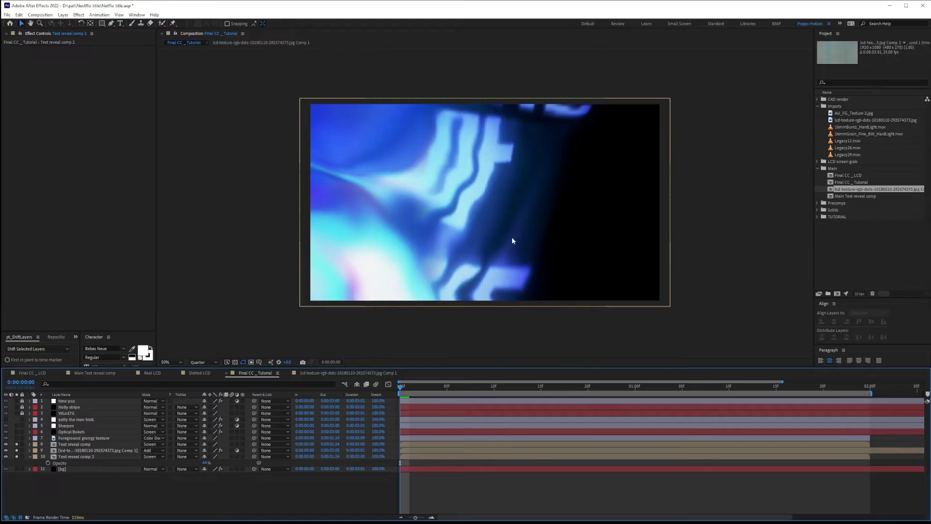
# - Open the Main Text reveal comp from the Text reveal comp layer and examine its LCD texture layer alone and its blending mode
pyautogui.doubleClick(68, 441)
pyautogui.click(6, 400)
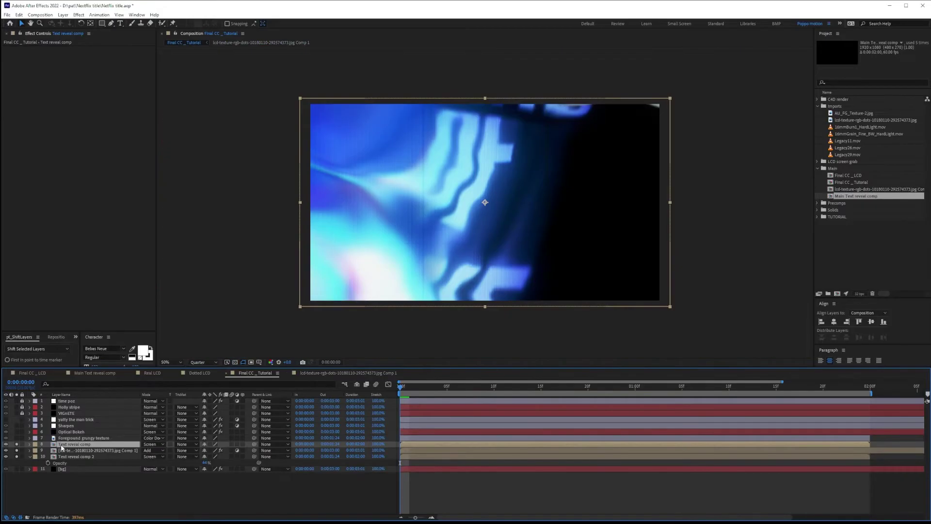
pyautogui.click(420, 505)
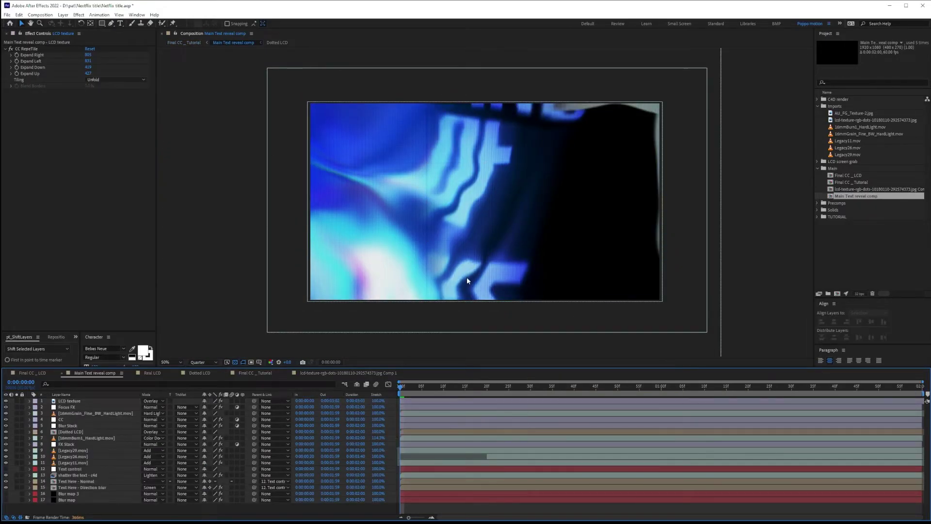
pyautogui.click(66, 401)
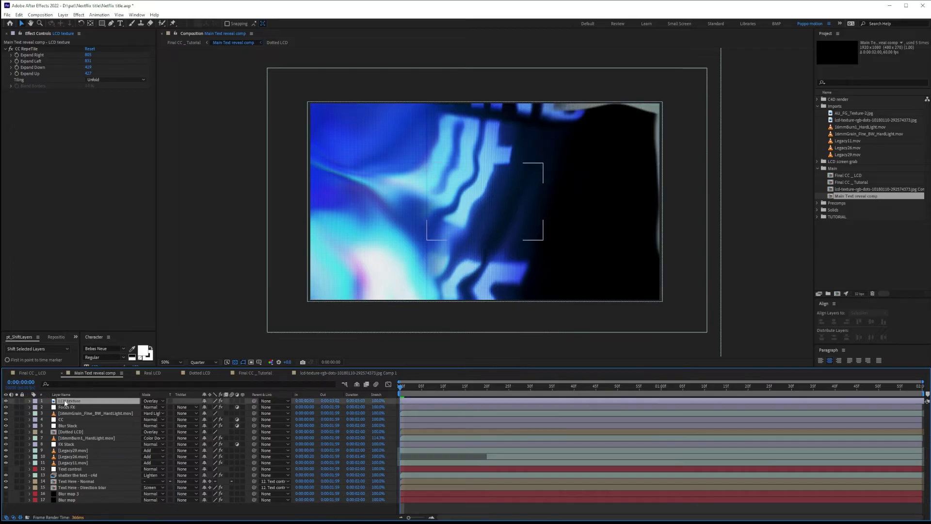
pyautogui.click(16, 401)
pyautogui.click(16, 401)
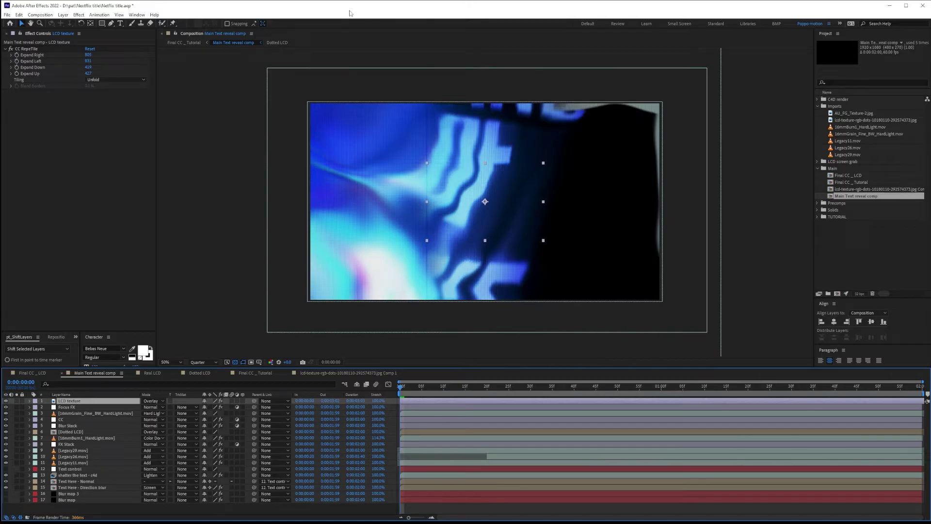
pyautogui.click(153, 401)
pyautogui.click(162, 215)
# - Isolate the Dotted LCD layer in Main Text reveal comp to view its grid on its own
pyautogui.click(78, 433)
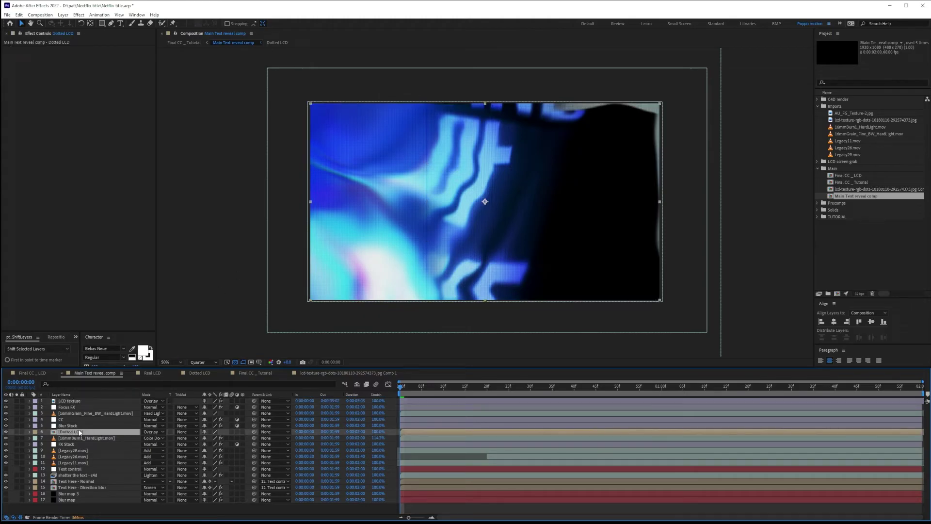
pyautogui.click(17, 431)
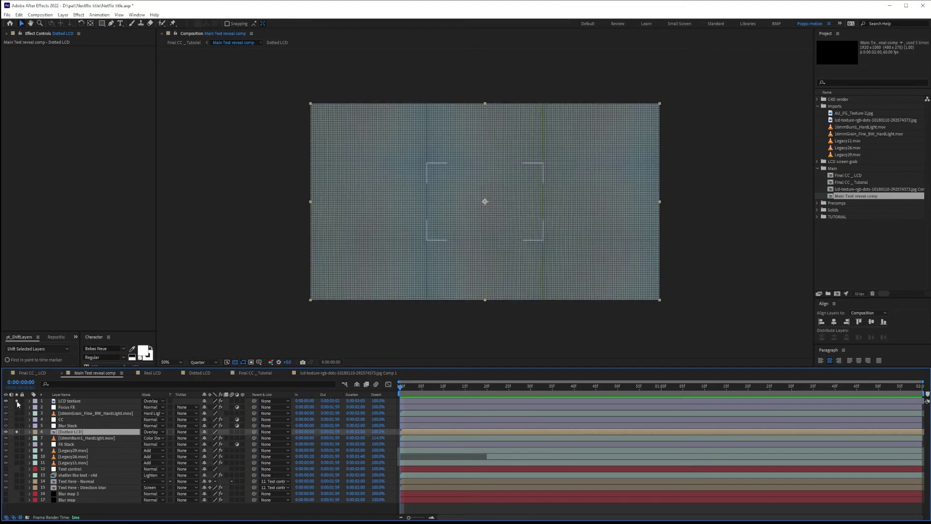
pyautogui.click(17, 402)
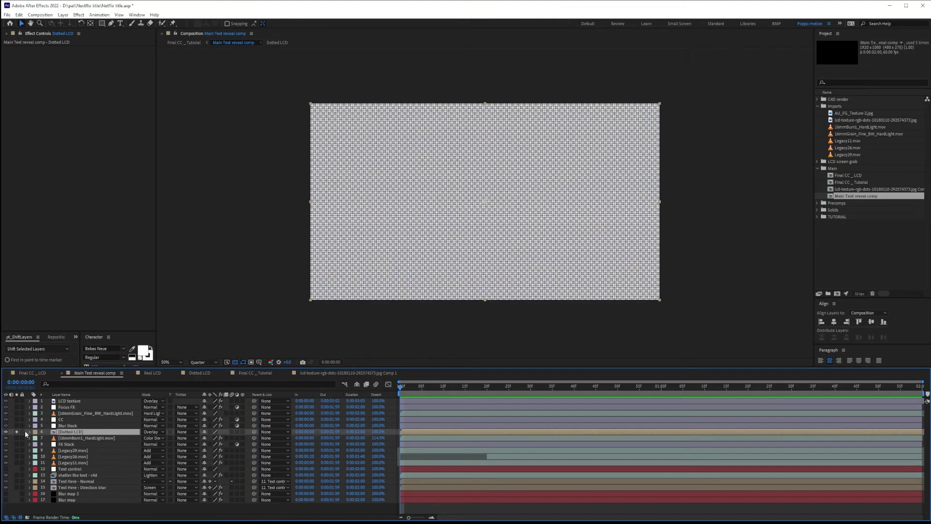
# - Open the Dotted LCD precomp and examine the solid's Venetian Blinds grid up close with Gaussian Blur switched off and on
pyautogui.doubleClick(73, 431)
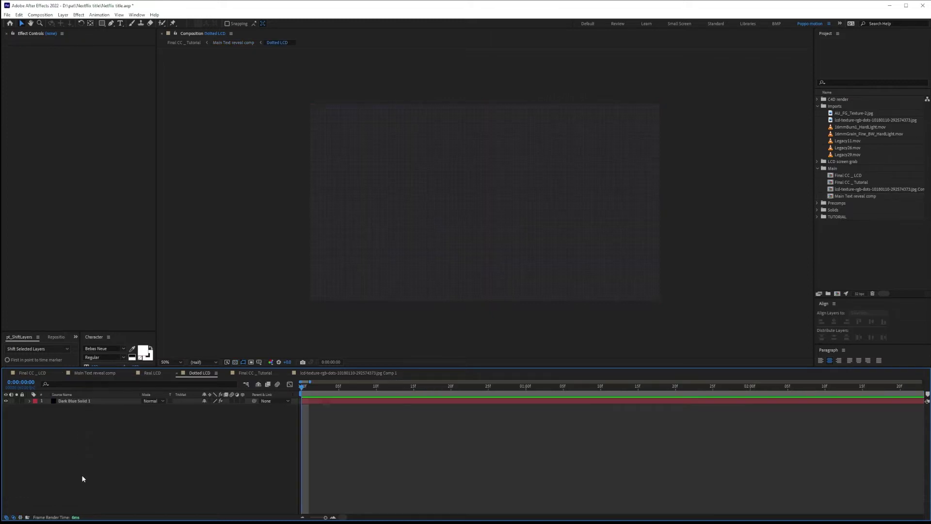
pyautogui.scroll(1, 519, 202)
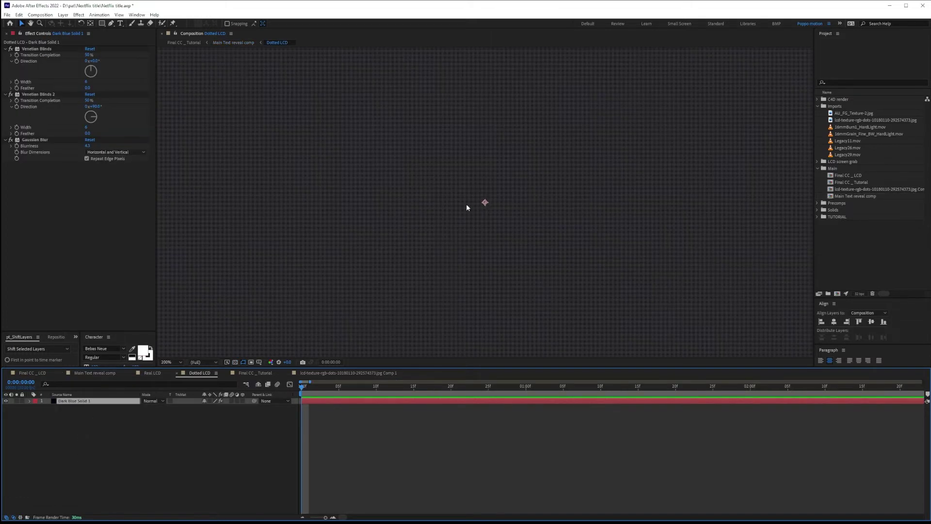
pyautogui.moveTo(386, 193); pyautogui.dragTo(581, 252)
pyautogui.moveTo(737, 214); pyautogui.dragTo(550, 260)
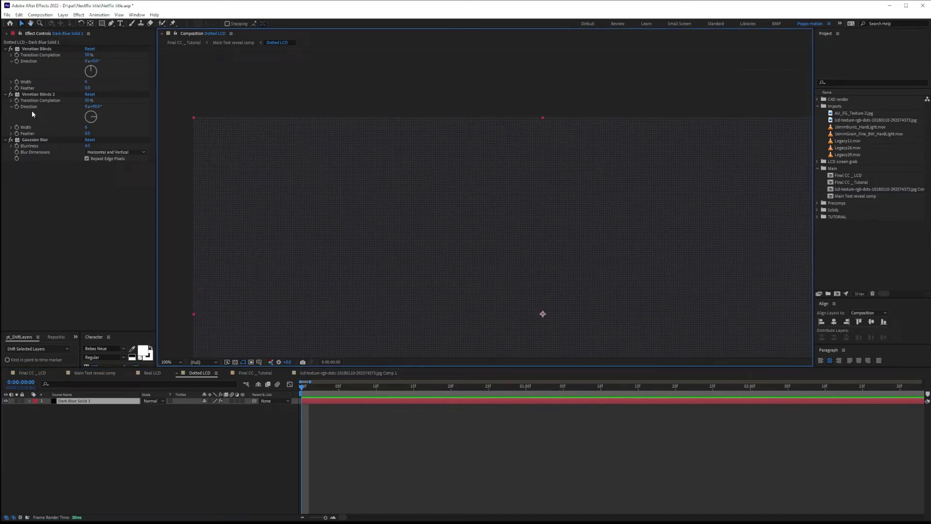
pyautogui.scroll(1, 218, 147)
pyautogui.moveTo(190, 137); pyautogui.dragTo(411, 238)
pyautogui.click(11, 140)
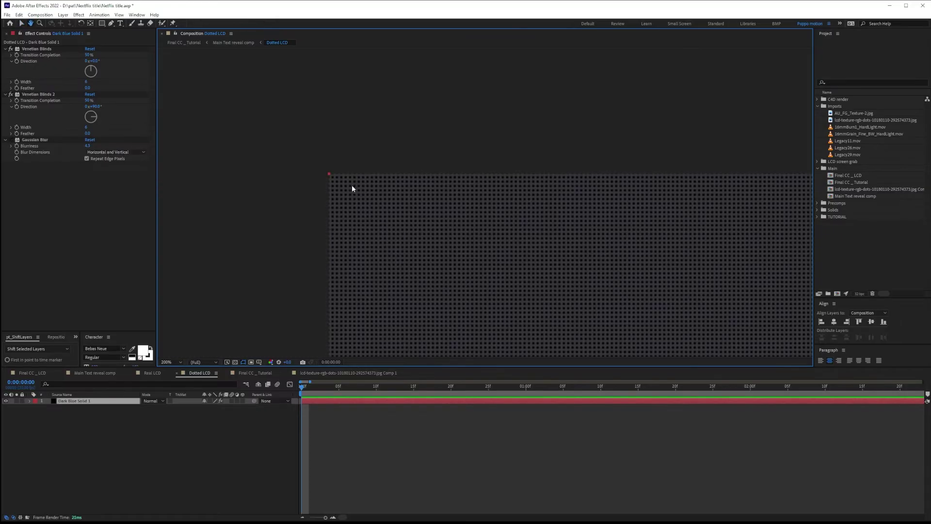
pyautogui.click(10, 139)
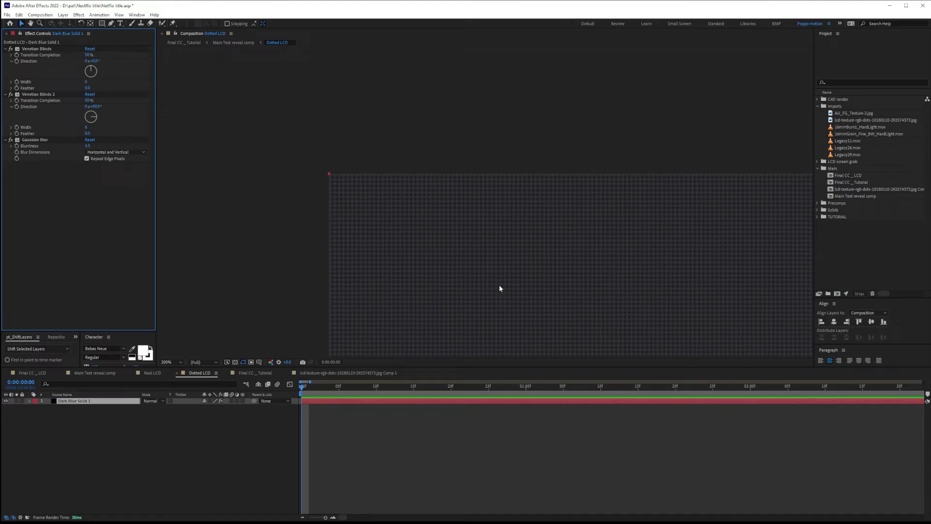
# - Return to Main Text reveal comp, unsolo the Dotted LCD layer and go back to Final CC _ Tutorial
pyautogui.moveTo(547, 251); pyautogui.dragTo(353, 162)
pyautogui.click(237, 43)
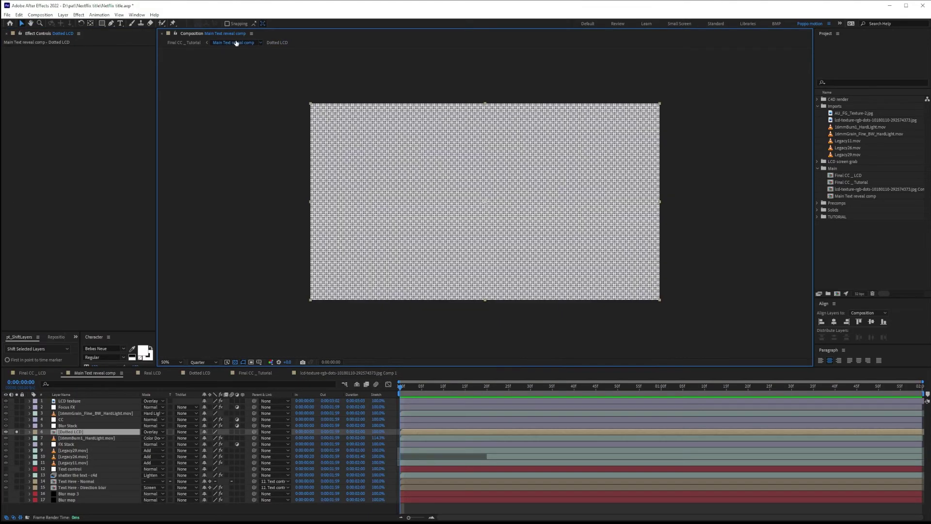
pyautogui.click(17, 432)
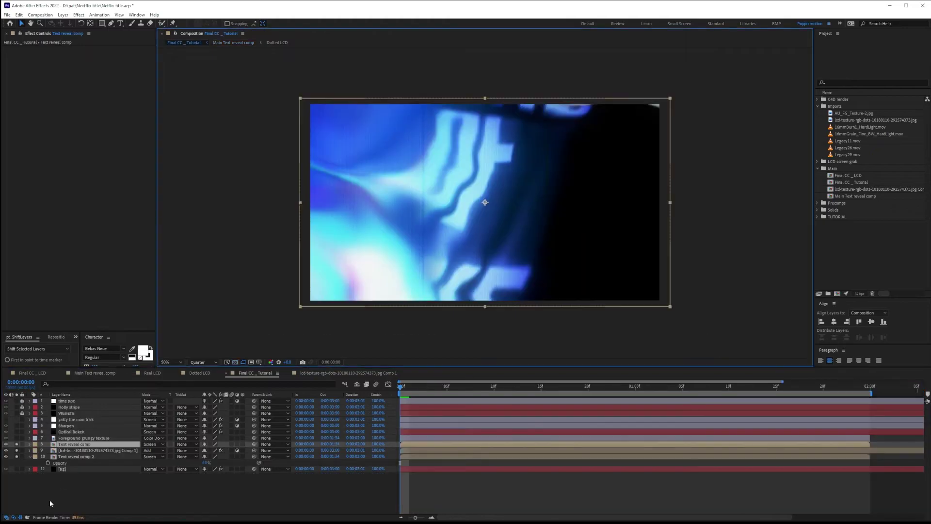
pyautogui.click(50, 499)
# - Set the composition preview resolution to Half and inspect the LCD pixel pattern up close
pyautogui.scroll(2, 510, 222)
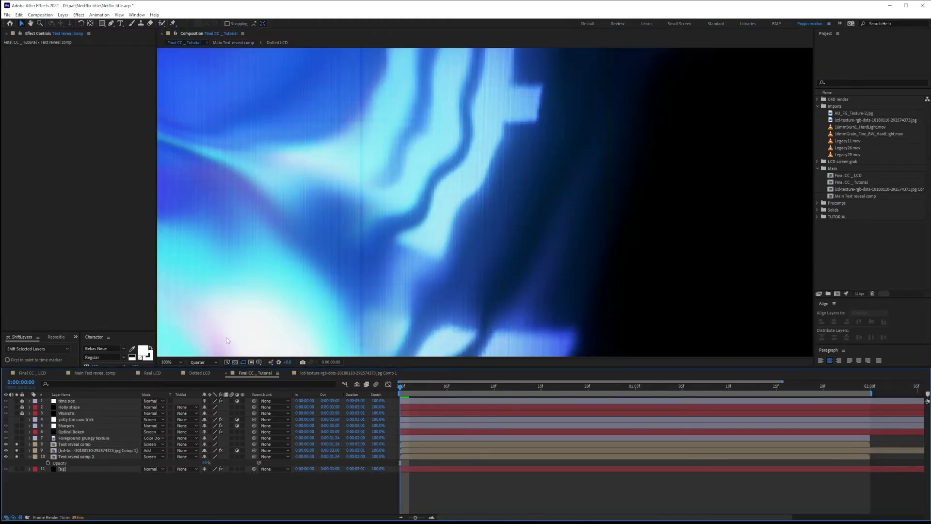
pyautogui.click(200, 362)
pyautogui.click(199, 389)
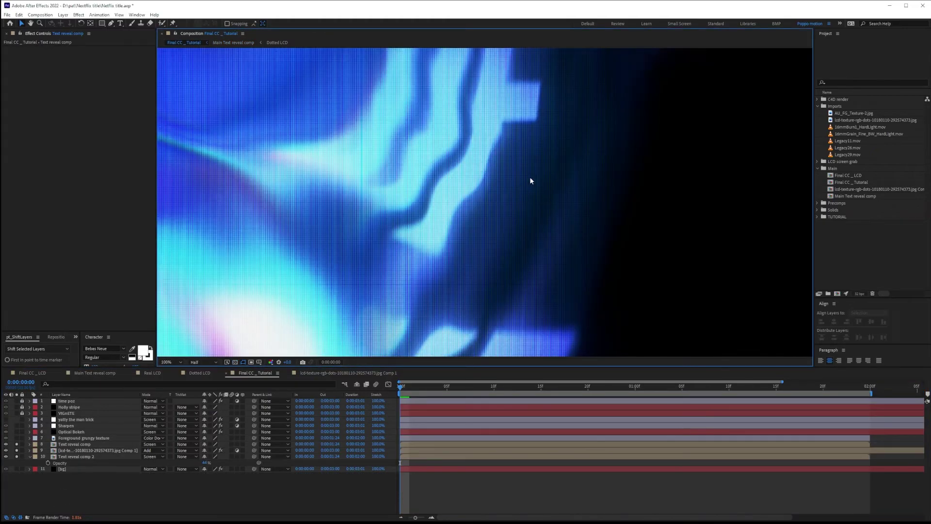
pyautogui.scroll(2, 518, 287)
pyautogui.moveTo(302, 276); pyautogui.dragTo(386, 251)
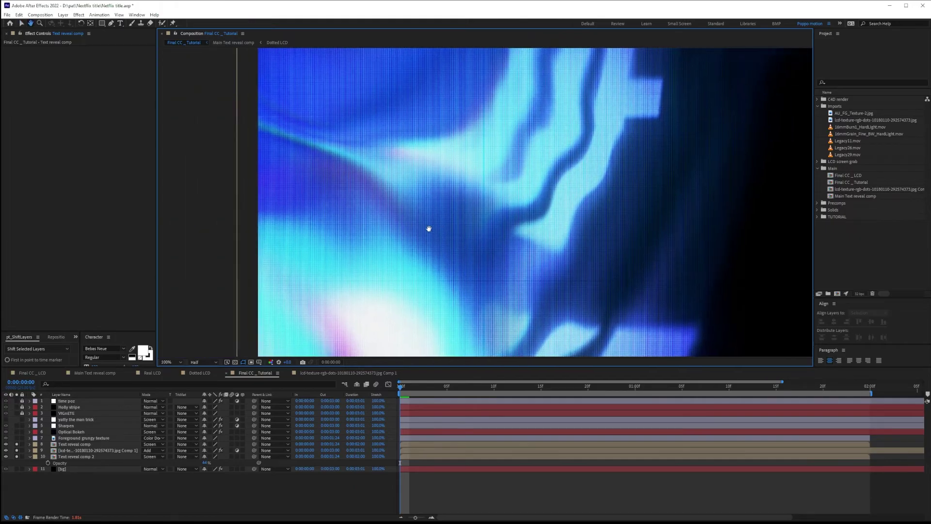
# - Add the Foreground grungy texture layer to the soloed layers and view its source image before returning to the composition
pyautogui.click(73, 438)
pyautogui.click(16, 437)
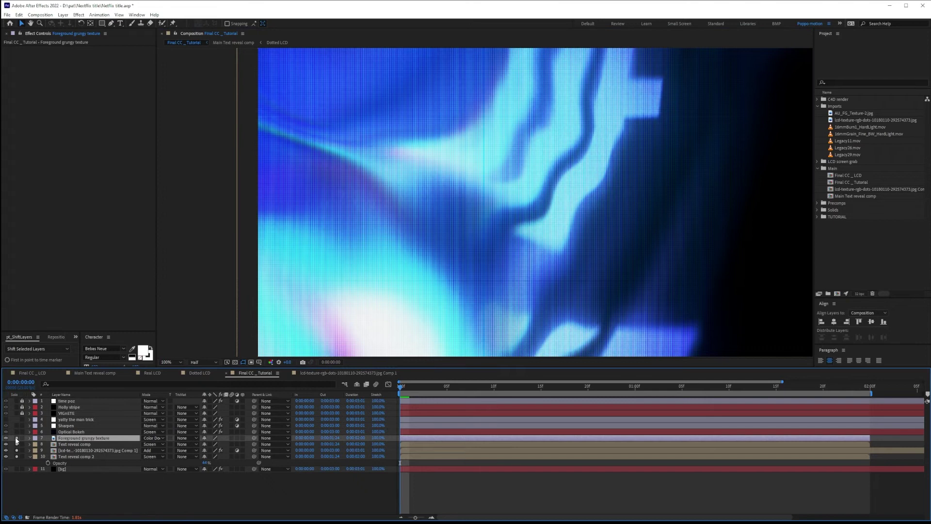
pyautogui.doubleClick(65, 439)
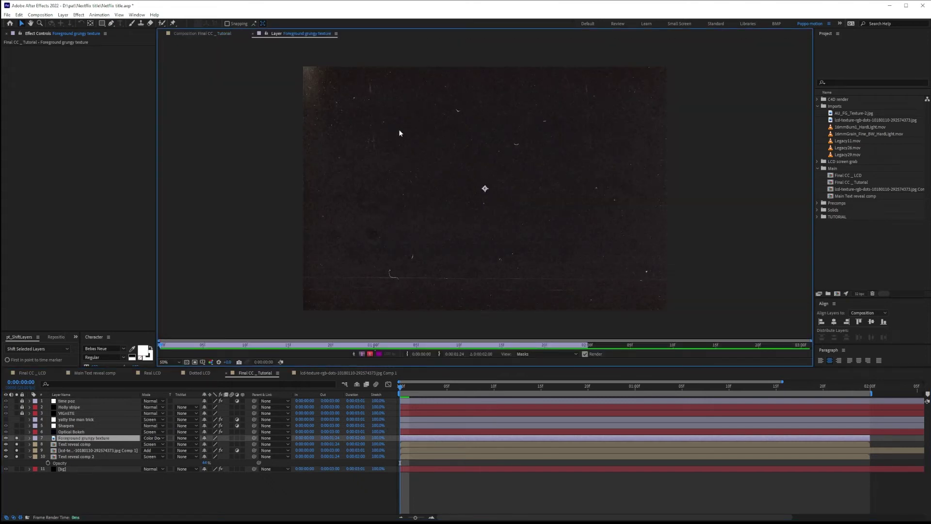
pyautogui.click(252, 33)
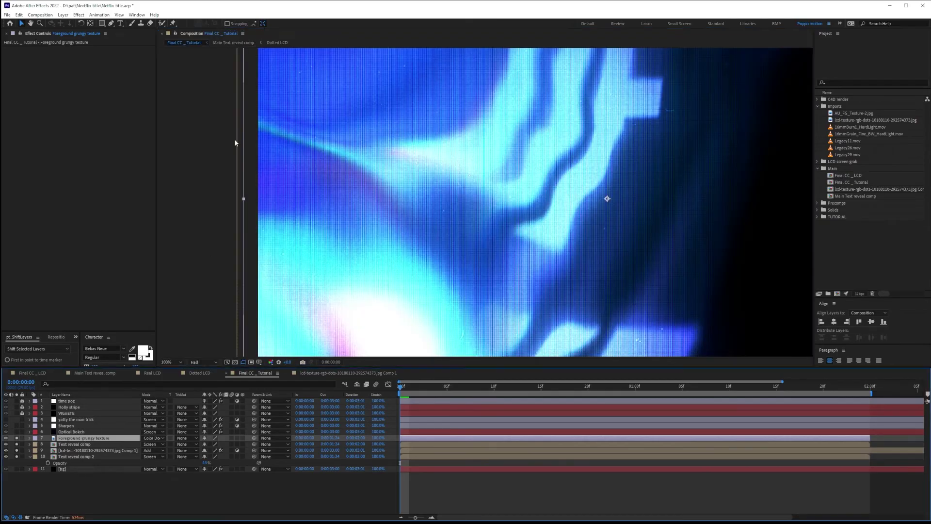
pyautogui.doubleClick(86, 439)
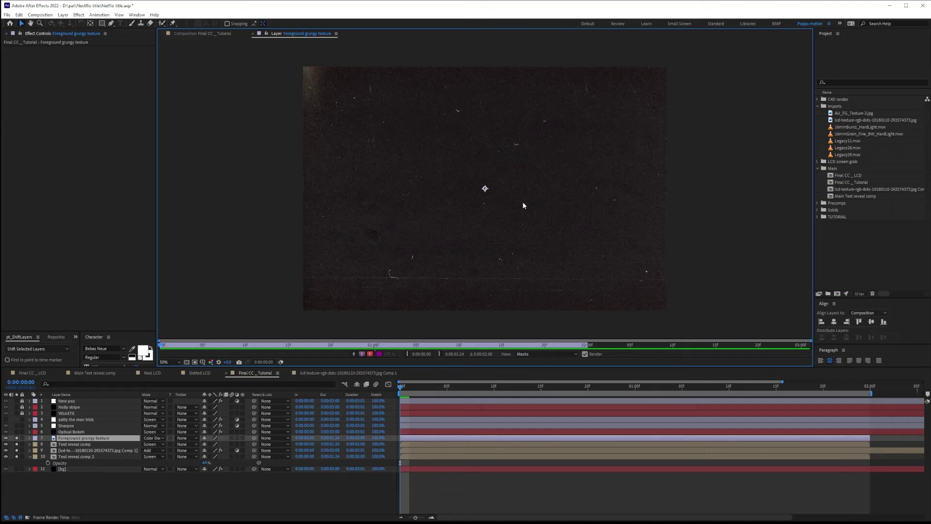
pyautogui.click(211, 34)
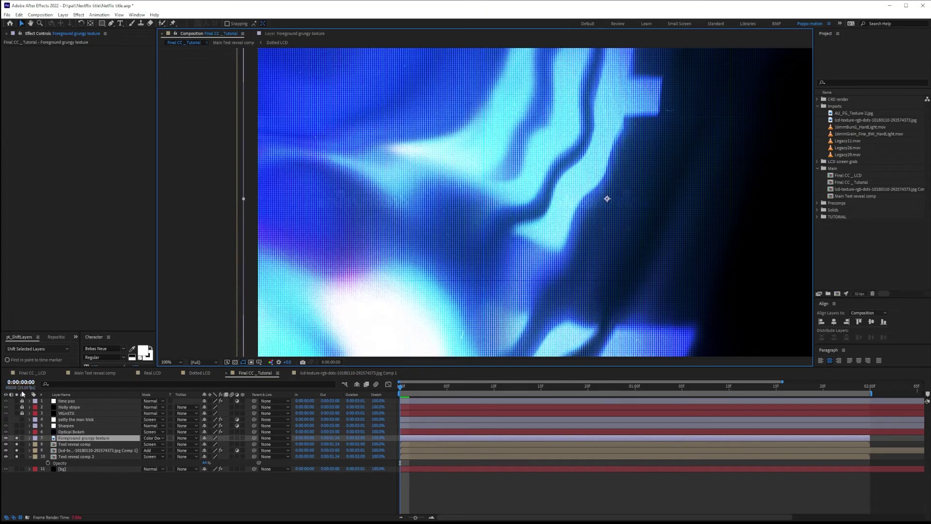
pyautogui.click(17, 438)
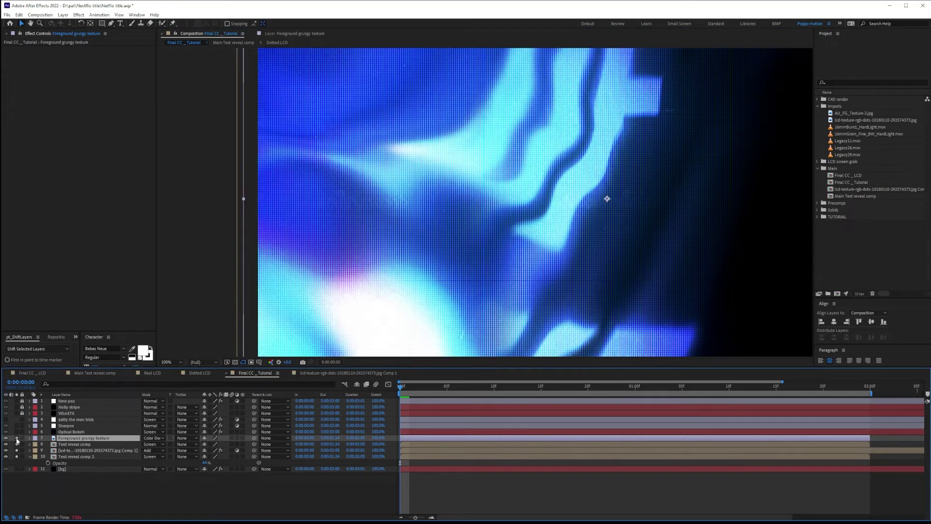
pyautogui.click(76, 488)
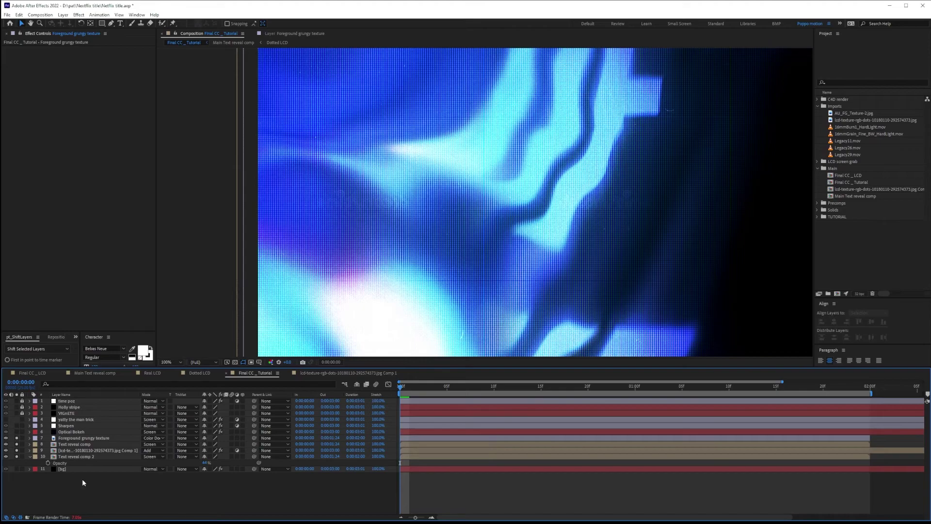
# - Duplicate the Text reveal comp layer, place the soloed copy directly above the texture precomp and set its blending mode to Normal
pyautogui.click(68, 444)
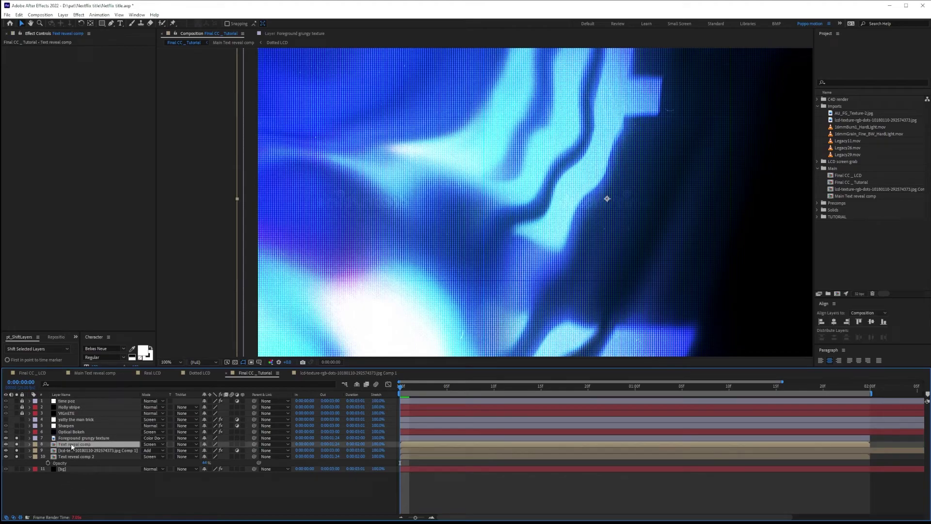
pyautogui.hotkey('ctrl', 'd')
pyautogui.moveTo(71, 443); pyautogui.dragTo(69, 454)
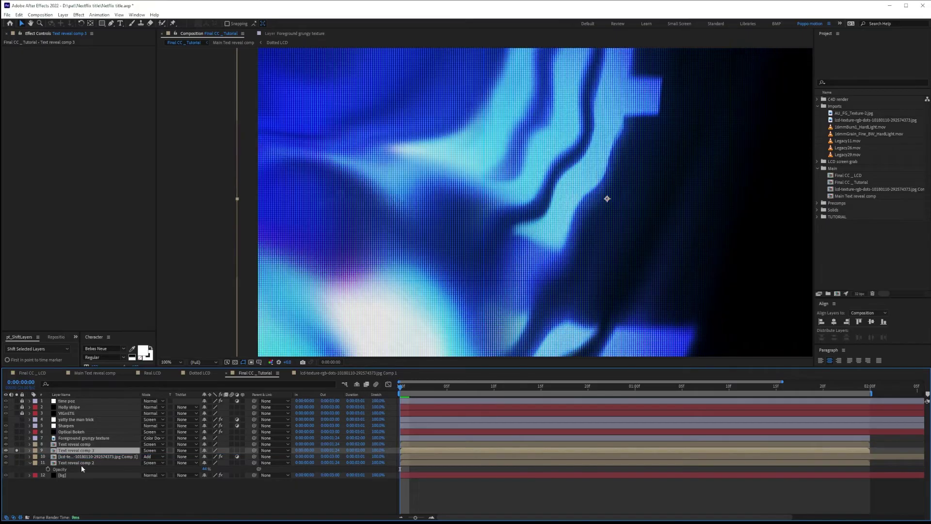
pyautogui.click(153, 452)
pyautogui.click(161, 128)
# - Apply Venetian Blinds to the soloed text reveal copy with 70% transition completion and a much narrower blind width
pyautogui.hotkey('ctrl', 'space')
pyautogui.write('venetian')
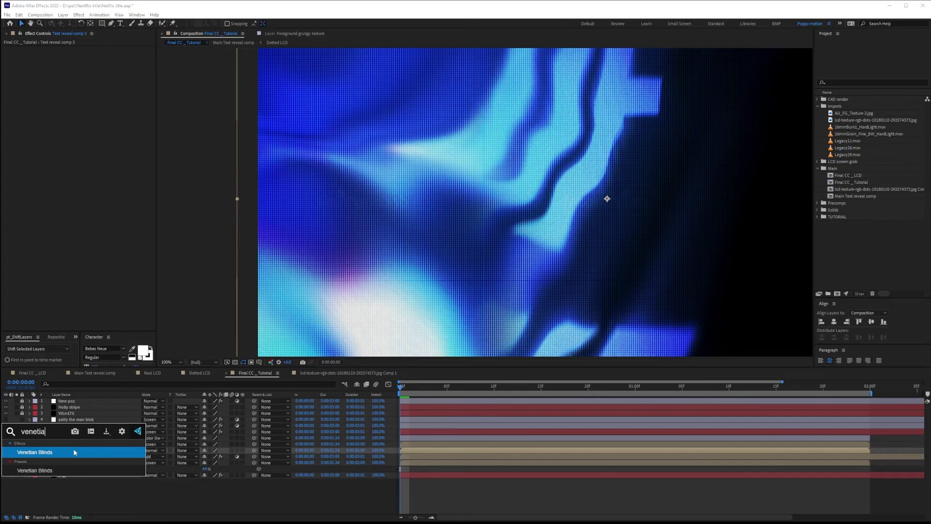
pyautogui.press('Return')
pyautogui.moveTo(88, 55); pyautogui.dragTo(270, 121)
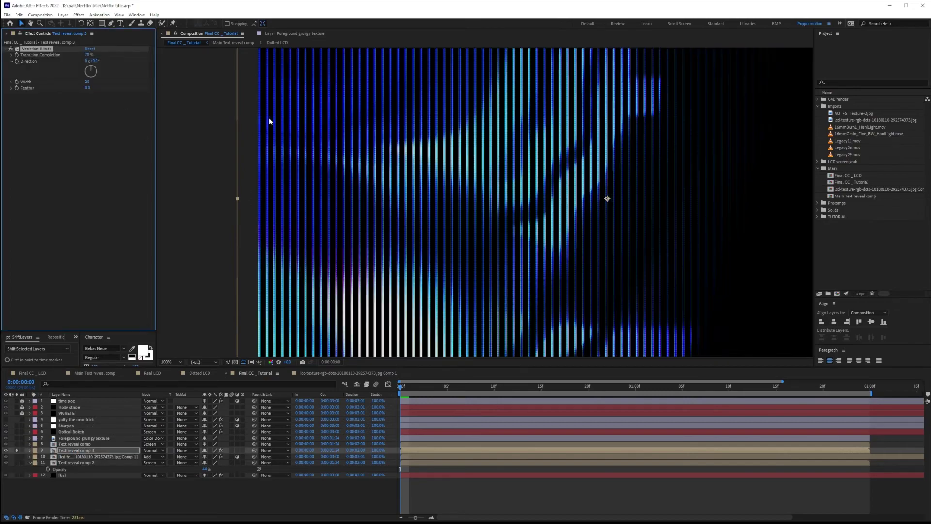
pyautogui.moveTo(88, 83); pyautogui.dragTo(79, 83)
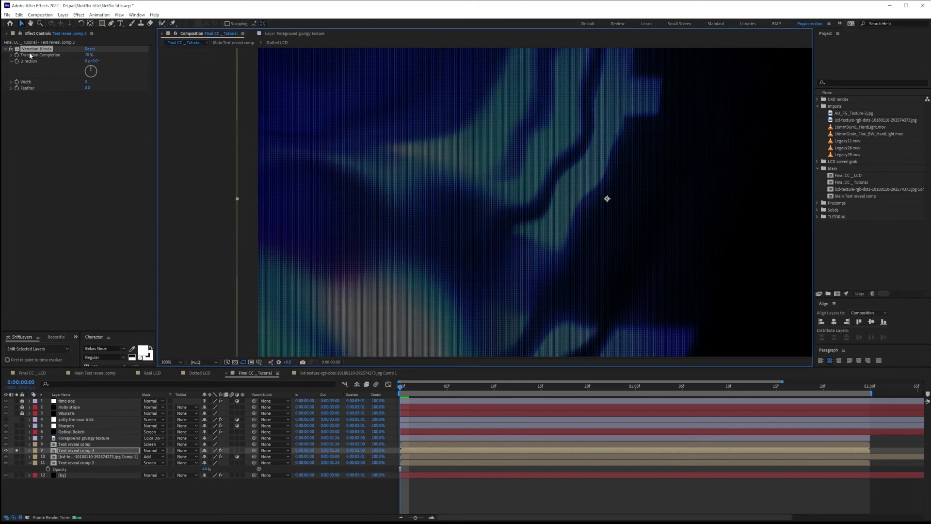
# - Duplicate the Venetian Blinds effect, set the duplicate's direction to 90° to form a grid, and unsolo the layer
pyautogui.hotkey('ctrl', 'd')
pyautogui.click(96, 107)
pyautogui.write('90')
pyautogui.press('Return')
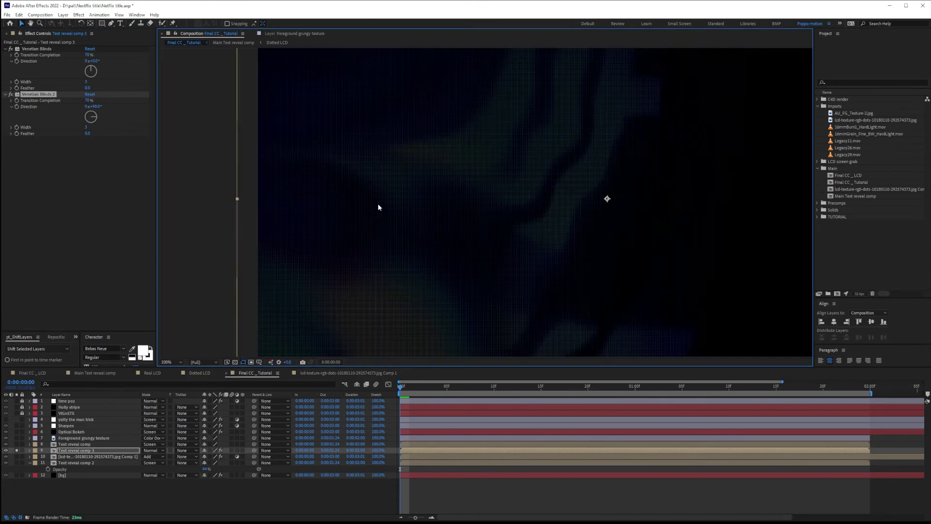
pyautogui.click(16, 450)
pyautogui.click(34, 482)
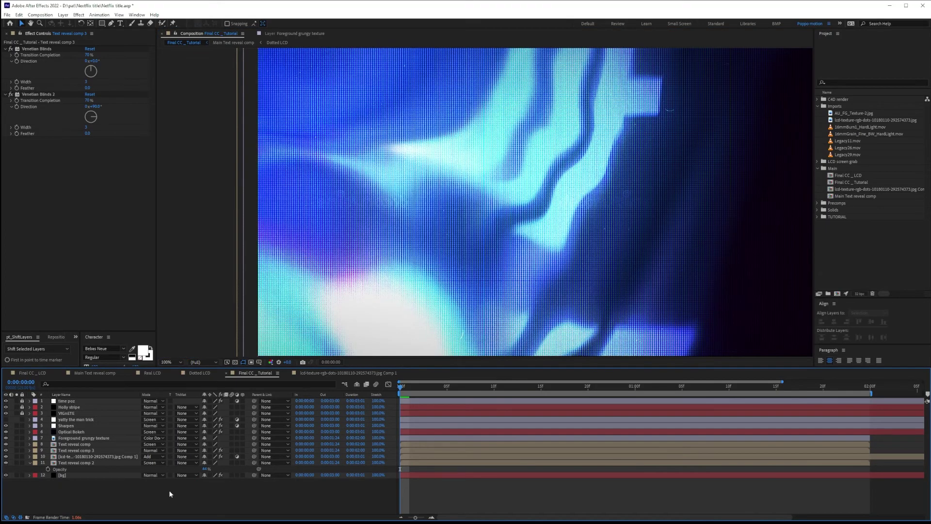
# - Compare the layers soloed and combined, and inspect the LCD pattern around the title at 0:00:01:05
pyautogui.click(16, 450)
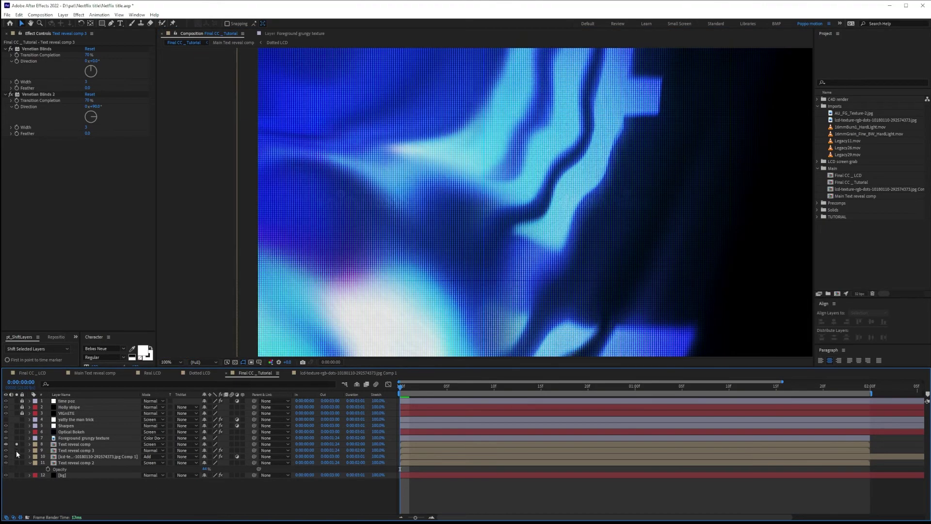
pyautogui.moveTo(17, 456); pyautogui.dragTo(17, 444)
pyautogui.scroll(-2, 627, 256)
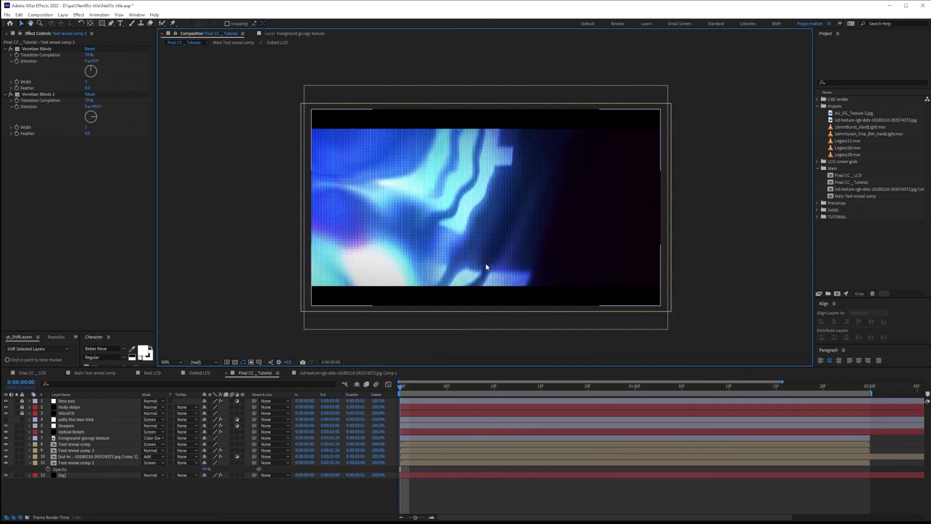
pyautogui.click(679, 388)
pyautogui.press('/')
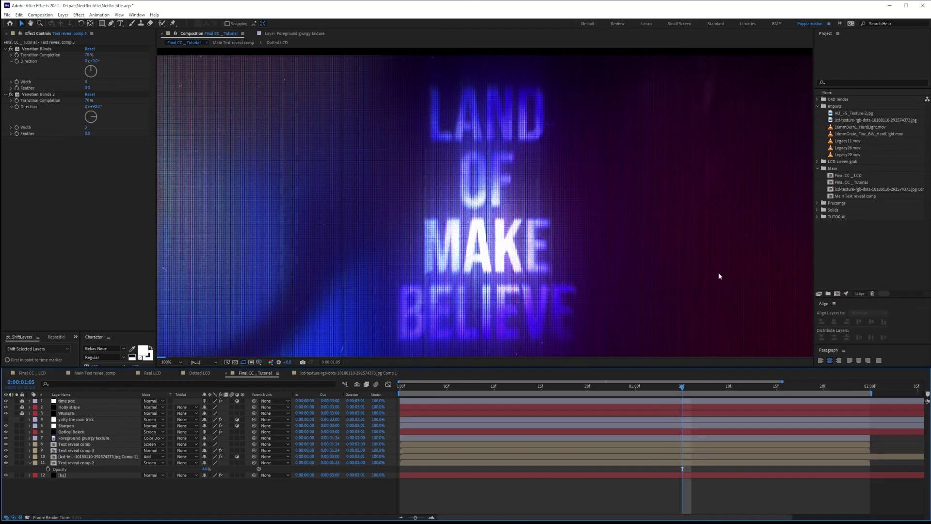
pyautogui.moveTo(219, 163); pyautogui.dragTo(368, 147)
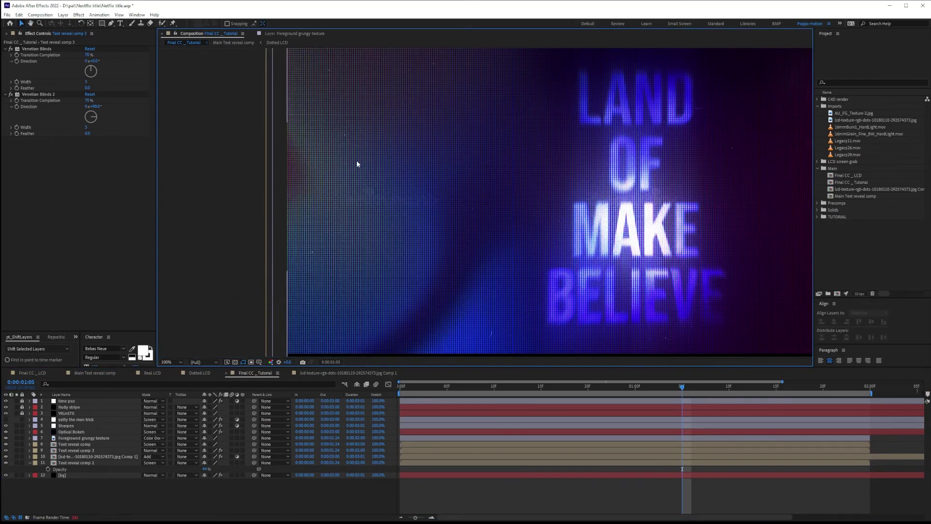
# - Solo the Text reveal comp 2 layer and raise its opacity to 100%
pyautogui.click(67, 469)
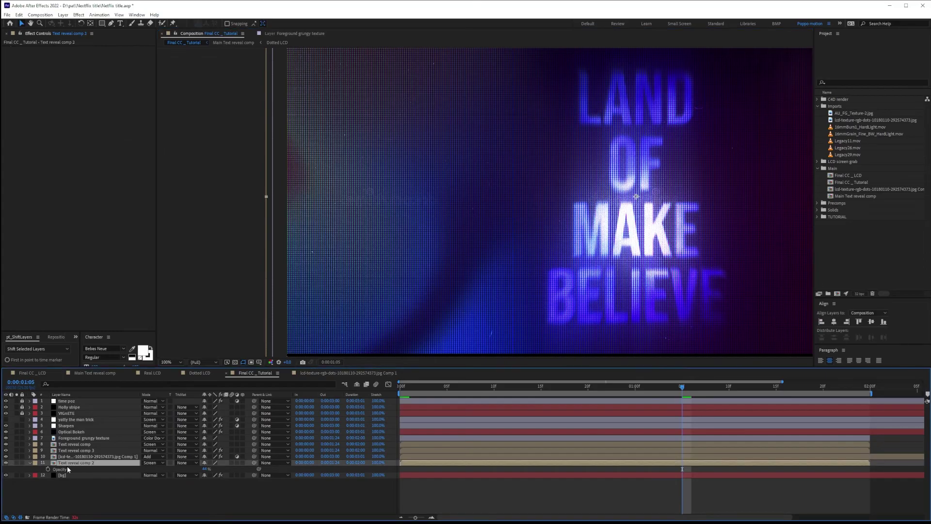
pyautogui.click(77, 508)
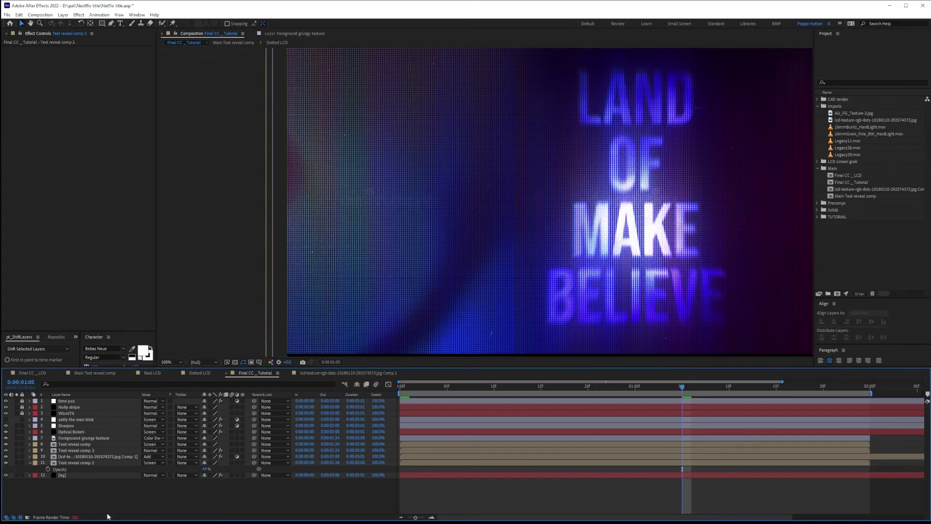
pyautogui.click(17, 463)
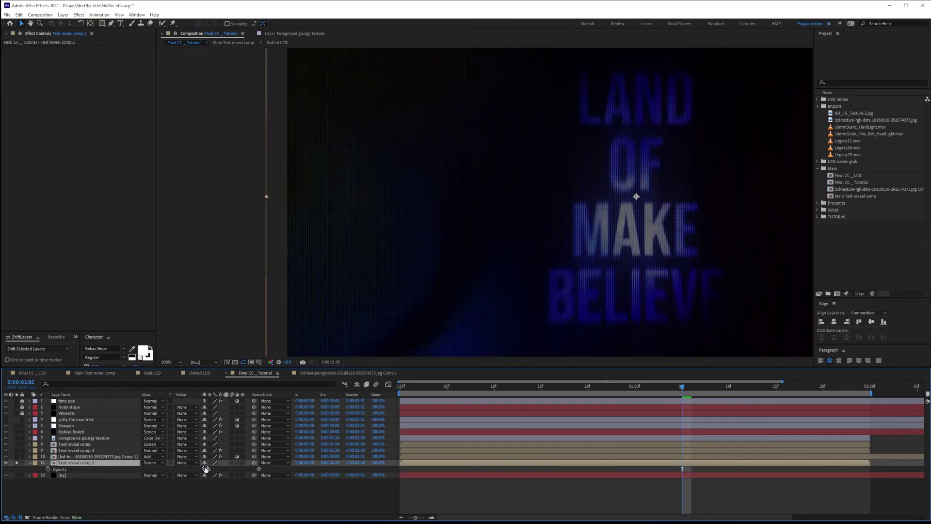
pyautogui.moveTo(206, 469); pyautogui.dragTo(278, 462)
# - Apply Quick Chromatic Aberration 2 to Text reveal comp 2 and set its scale to 98%
pyautogui.hotkey('ctrl', 'space')
pyautogui.write('quick')
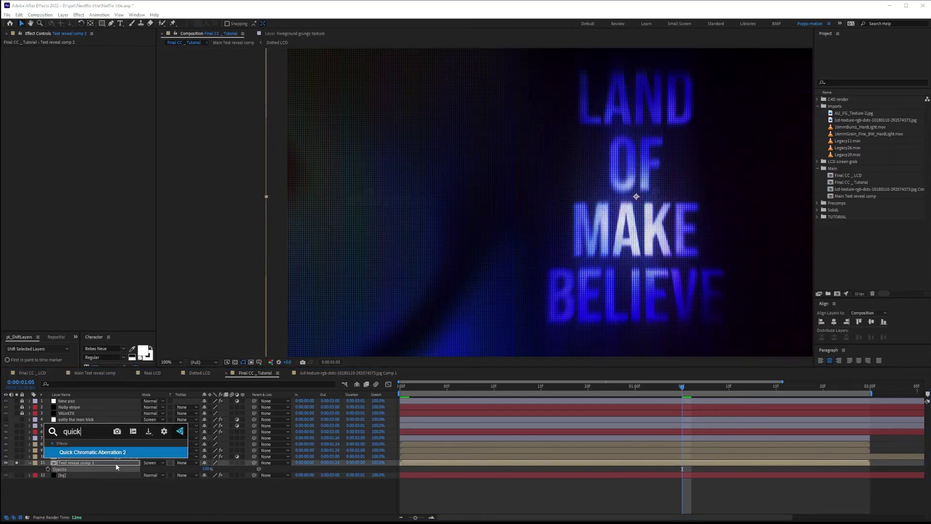
pyautogui.press('Return')
pyautogui.click(116, 464)
pyautogui.click(90, 88)
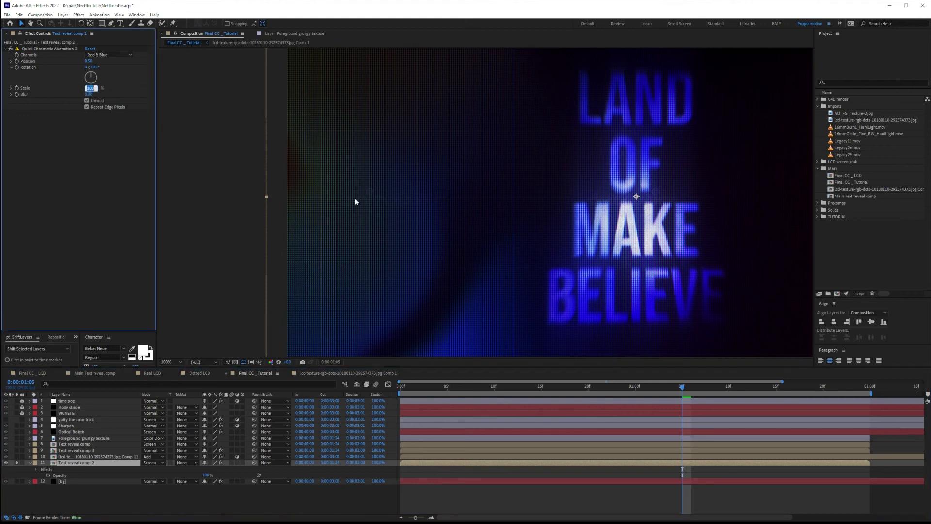
pyautogui.write('98')
pyautogui.press('Return')
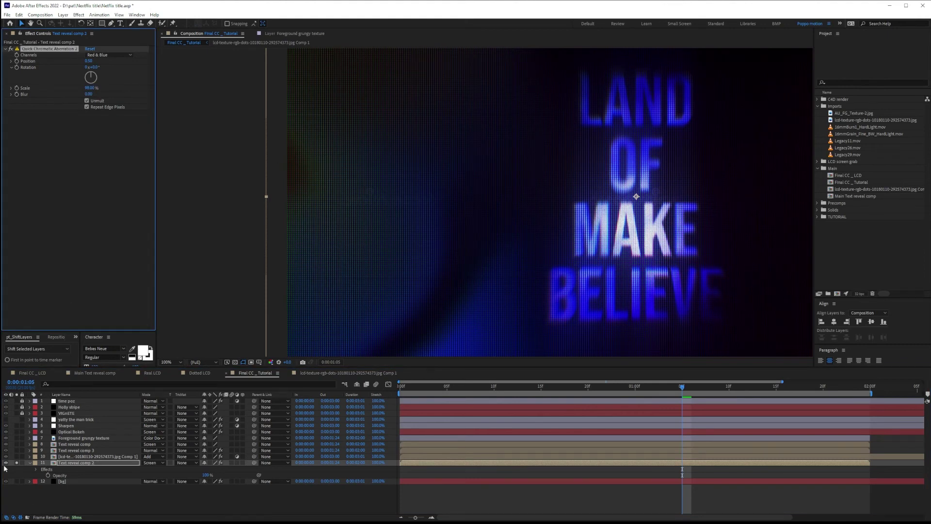
# - Turn off Unmult in the chromatic aberration on Text reveal comp 2 and set the unsoloed layer's opacity to 44%
pyautogui.click(86, 101)
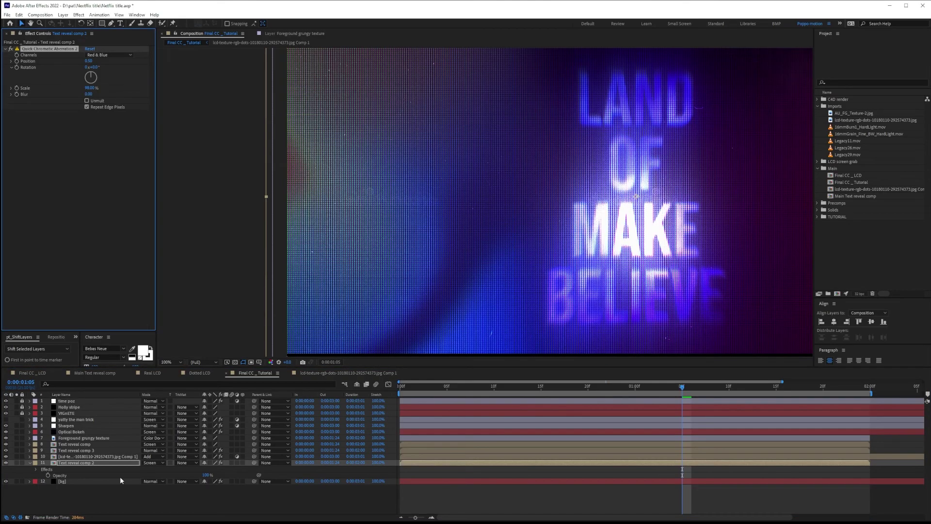
pyautogui.click(206, 475)
pyautogui.write('44')
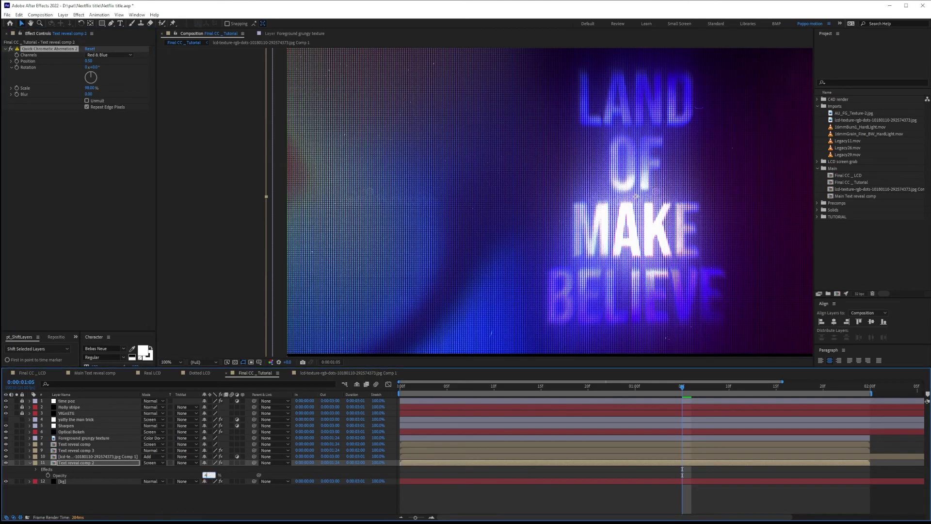
pyautogui.press('Return')
# - Give the Text reveal comp layer the same Quick Chromatic Aberration 2 effect at 98% scale, with Unmult enabled
pyautogui.click(78, 444)
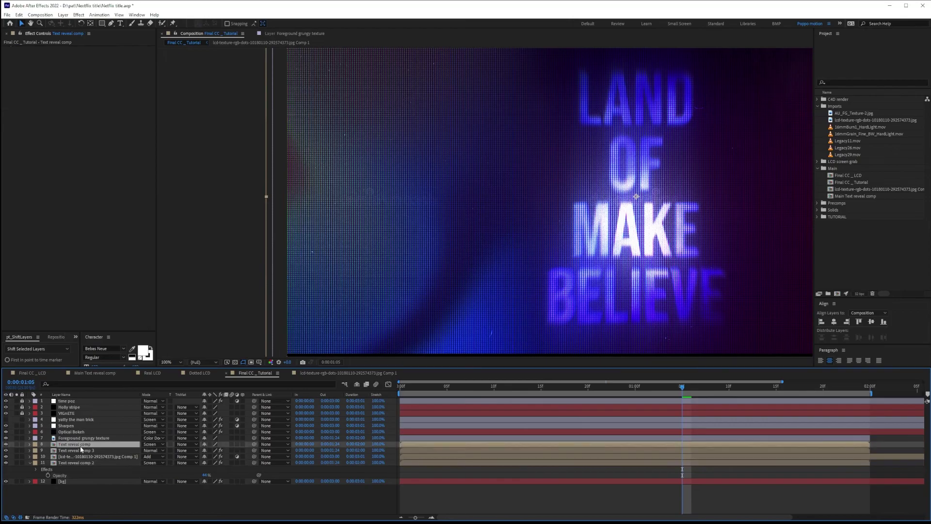
pyautogui.press('F2')
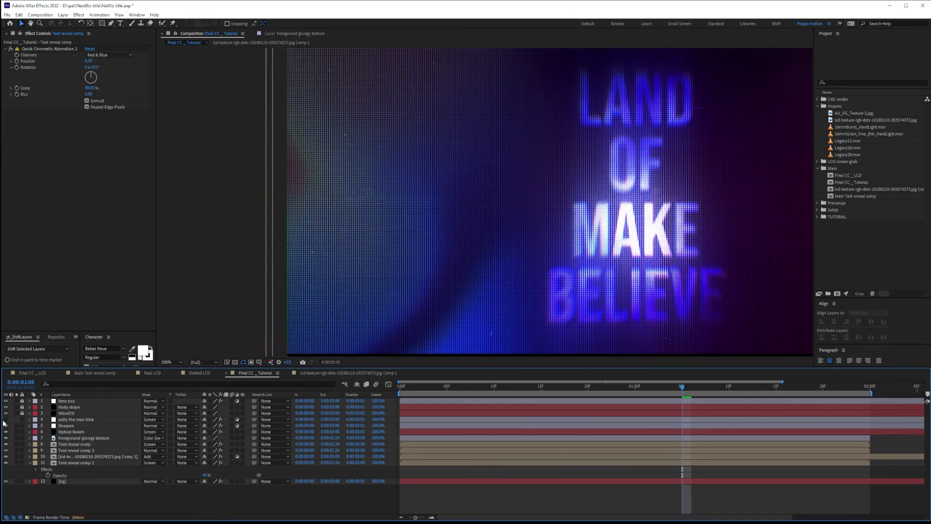
# - Show the hidden adjustment layer above Sharpen and review its Curves, Tint and Fast Box Blur effects
pyautogui.click(5, 420)
pyautogui.click(5, 420)
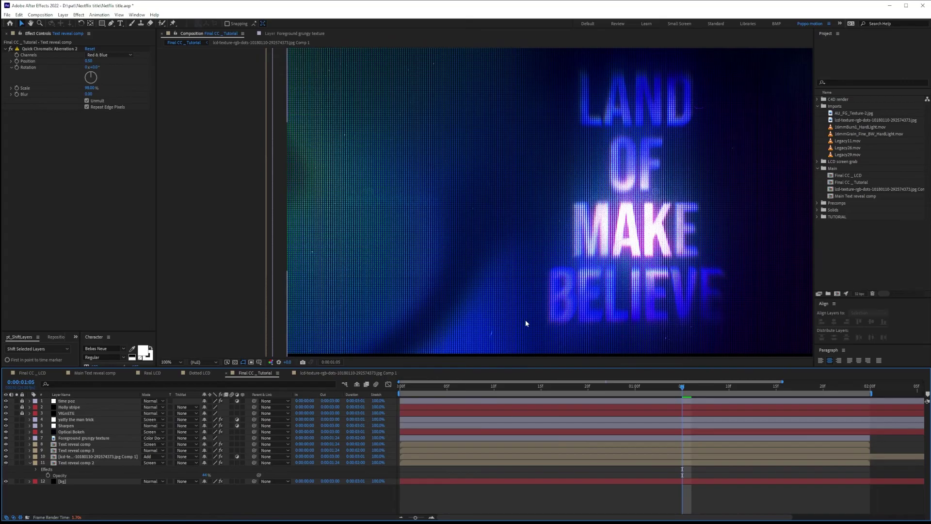
pyautogui.click(73, 419)
pyautogui.click(29, 50)
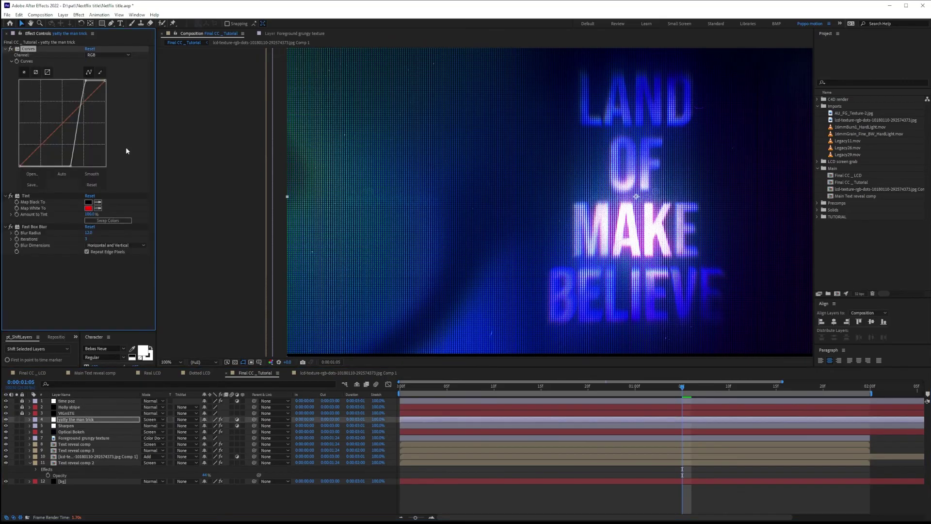
pyautogui.click(31, 203)
pyautogui.click(29, 227)
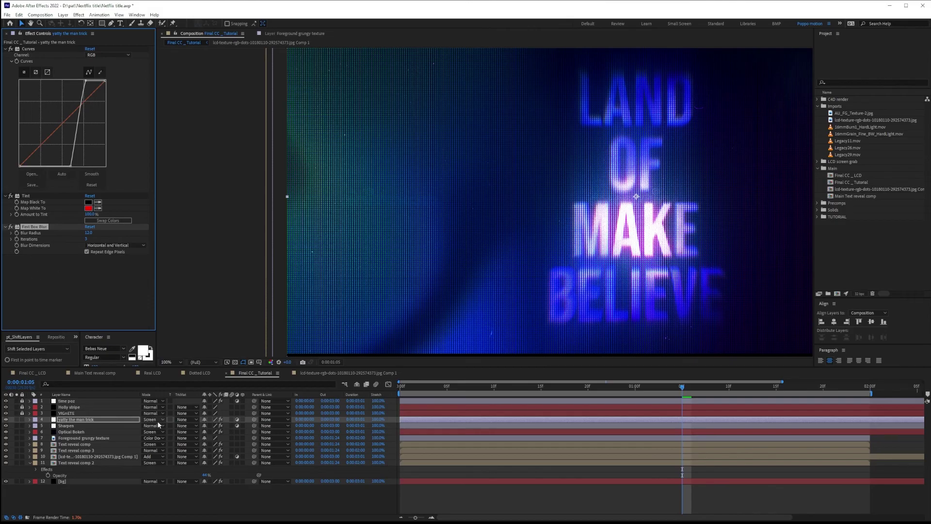
# - Copy the RGB dots texture layer from its precomp into Final CC _ Tutorial, and place it unsoloed and hidden at the bottom of the stack
pyautogui.click(72, 462)
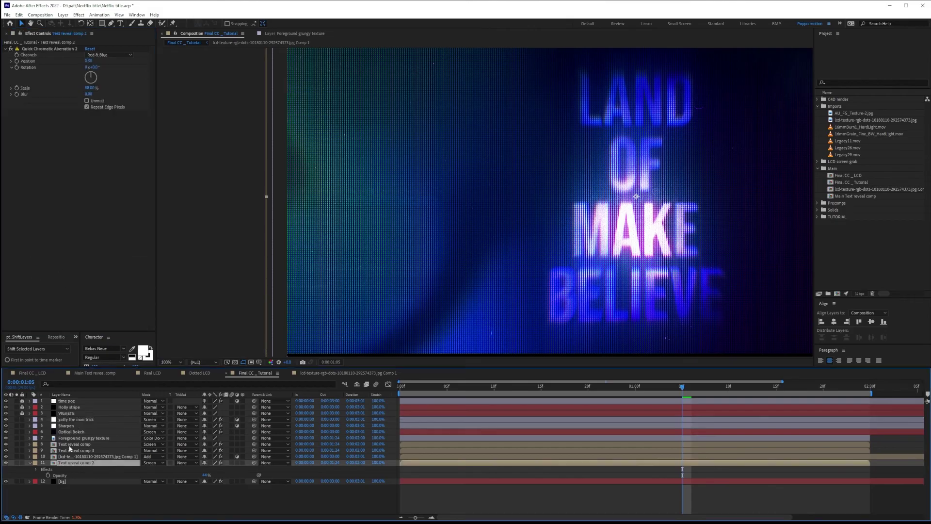
pyautogui.click(69, 445)
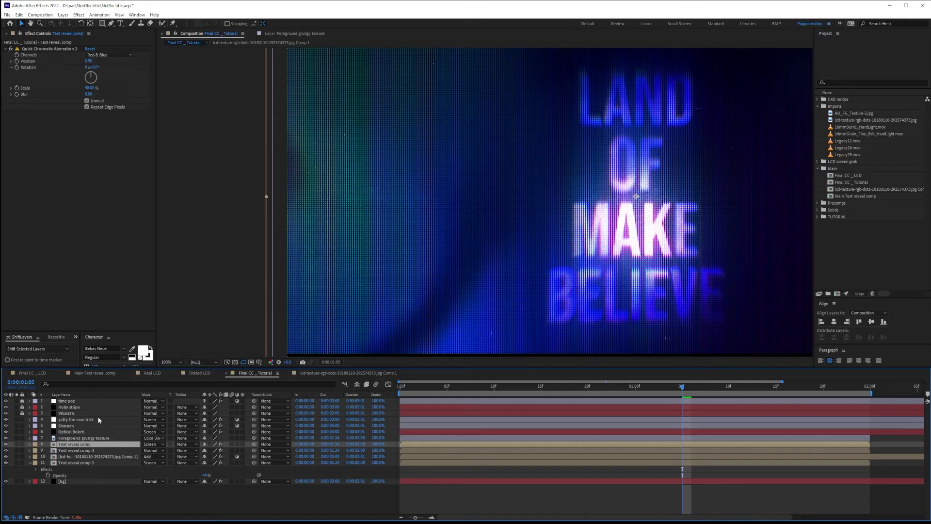
pyautogui.click(334, 373)
pyautogui.click(93, 401)
pyautogui.hotkey('ctrl', 'c')
pyautogui.click(104, 436)
pyautogui.click(255, 373)
pyautogui.click(115, 499)
pyautogui.hotkey('ctrl', 'v')
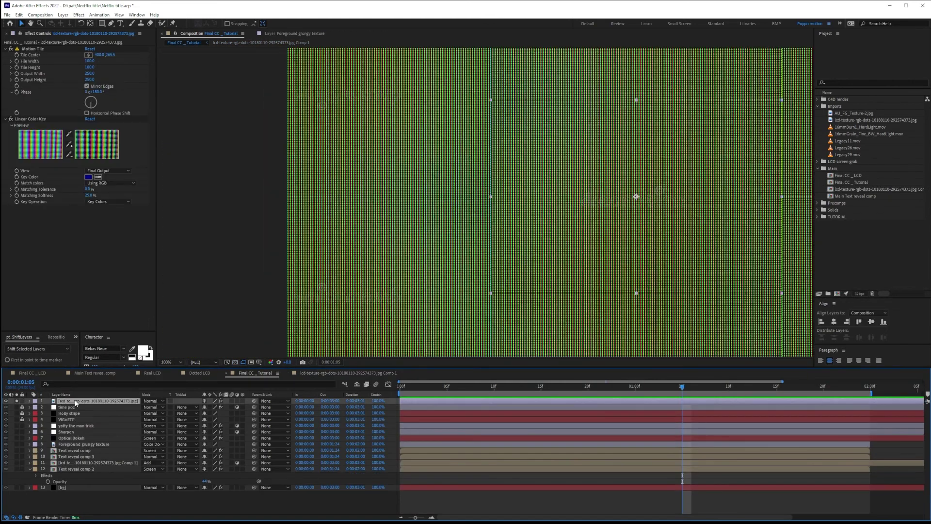
pyautogui.moveTo(72, 401); pyautogui.dragTo(78, 464)
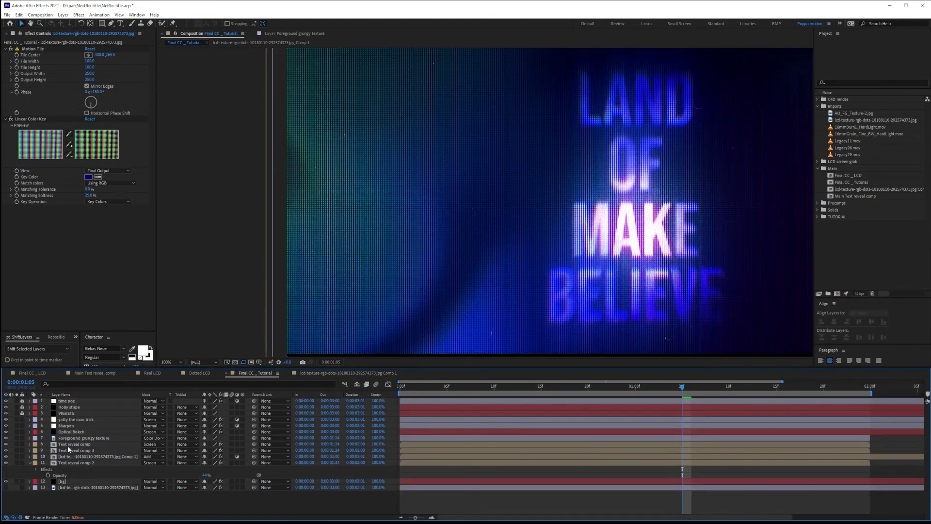
# - Apply Displacement Map to Text reveal comp, using the RGB dots texture image with Effects & Masks as the map layer
pyautogui.click(69, 446)
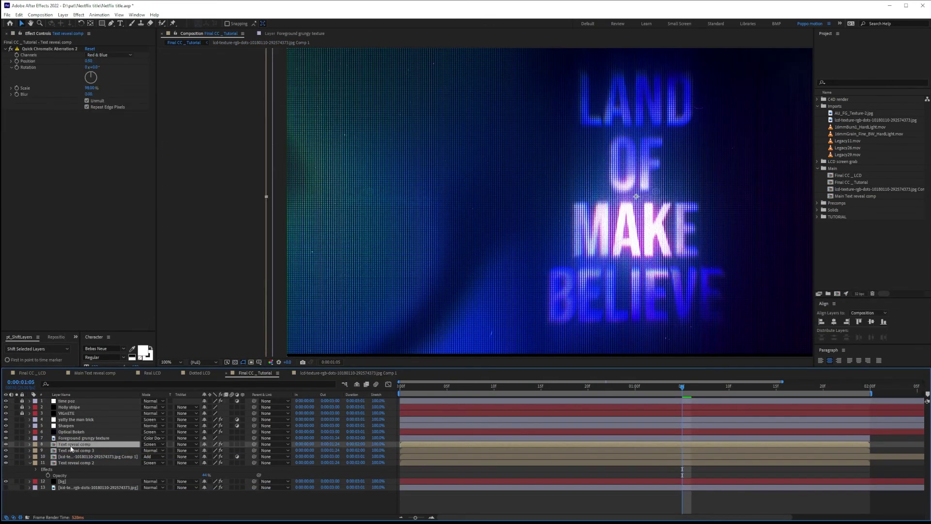
pyautogui.hotkey('ctrl', 'space')
pyautogui.write('disp')
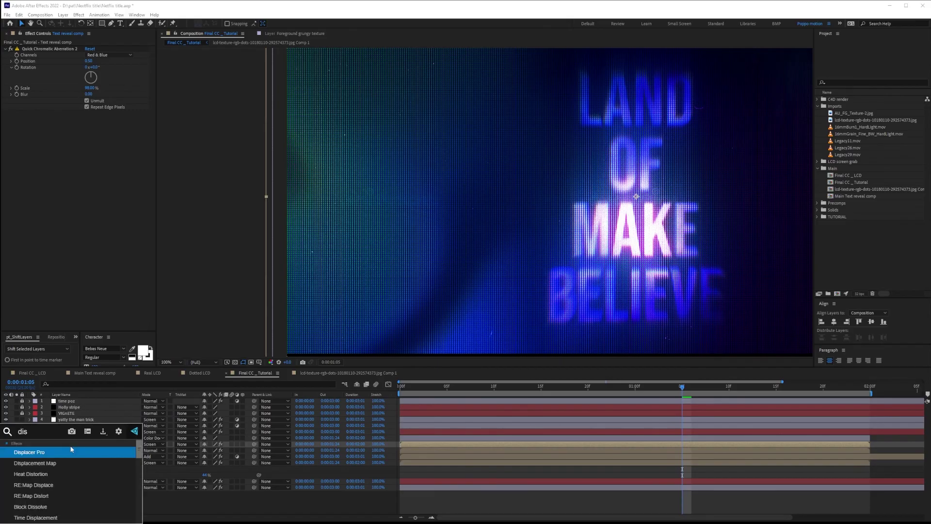
pyautogui.press('Down')
pyautogui.press('Return')
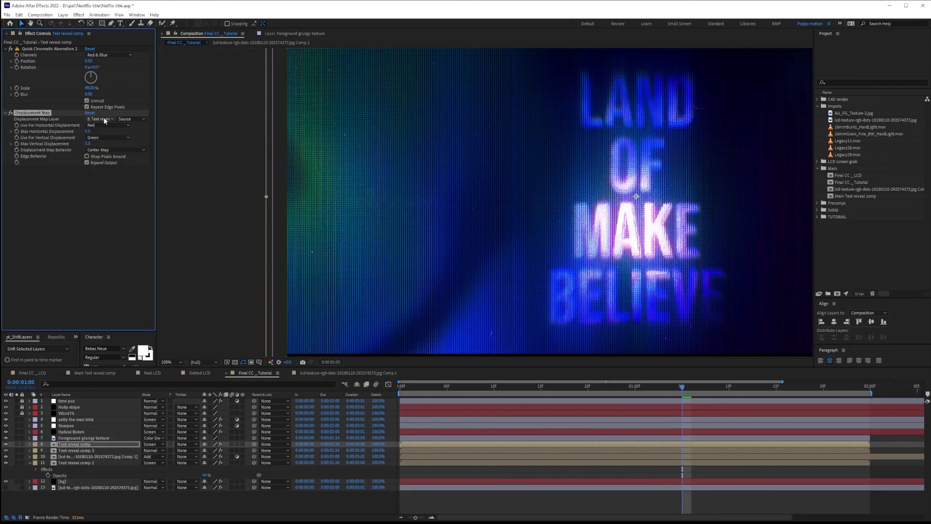
pyautogui.click(105, 120)
pyautogui.click(140, 233)
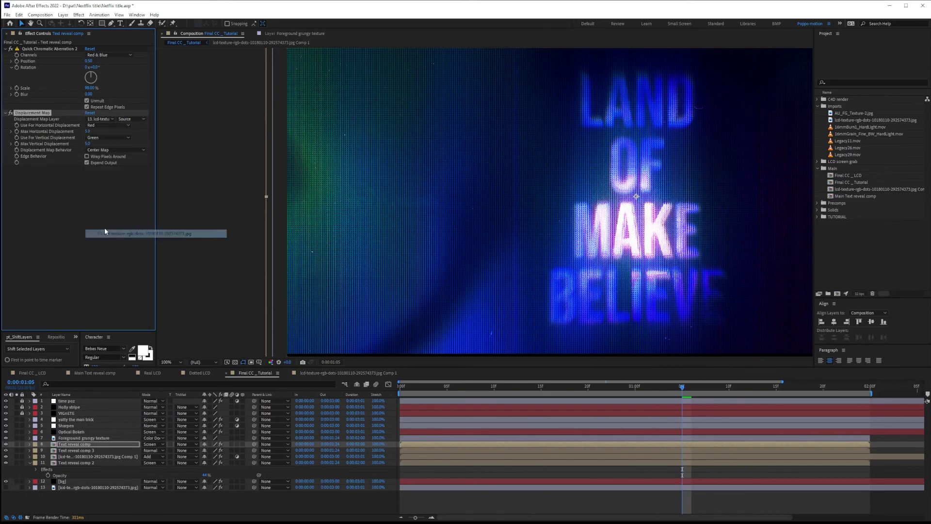
pyautogui.click(121, 120)
pyautogui.click(144, 143)
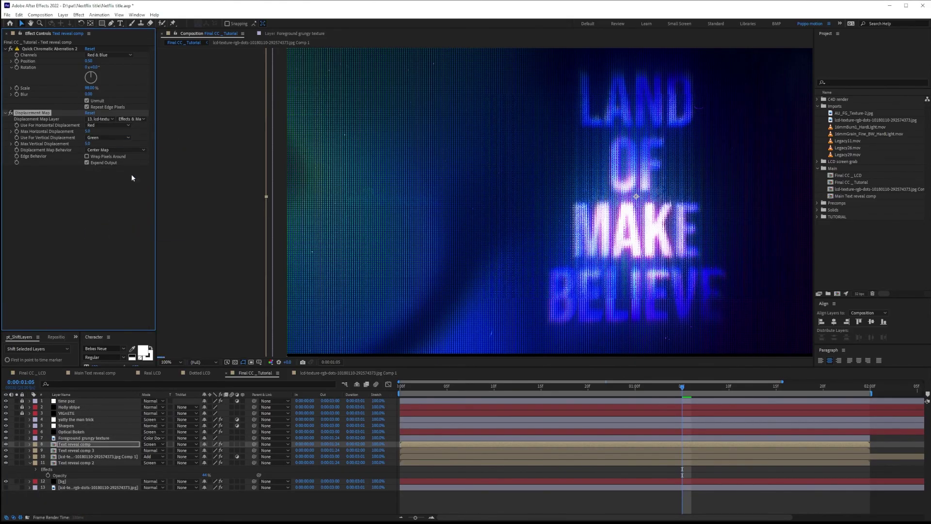
# - Set the maximum horizontal and vertical displacement to 1 with the layer soloed, and toggle the effect in the full composite for comparison
pyautogui.click(17, 444)
pyautogui.click(87, 131)
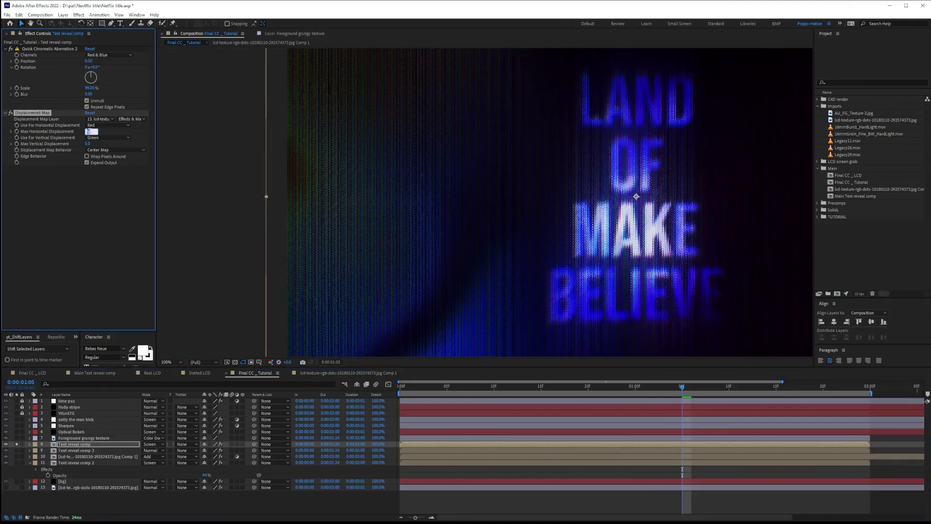
pyautogui.write('1')
pyautogui.press('Tab')
pyautogui.write('1')
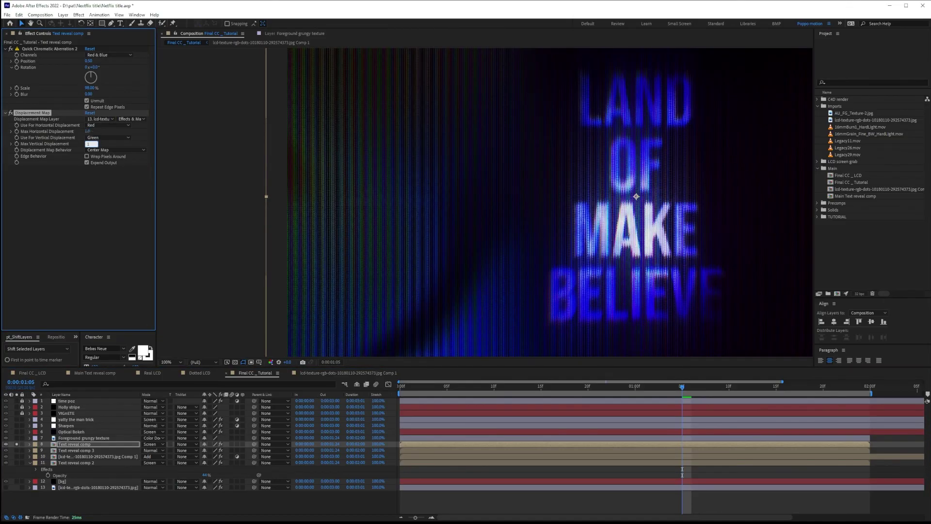
pyautogui.press('Return')
pyautogui.click(17, 444)
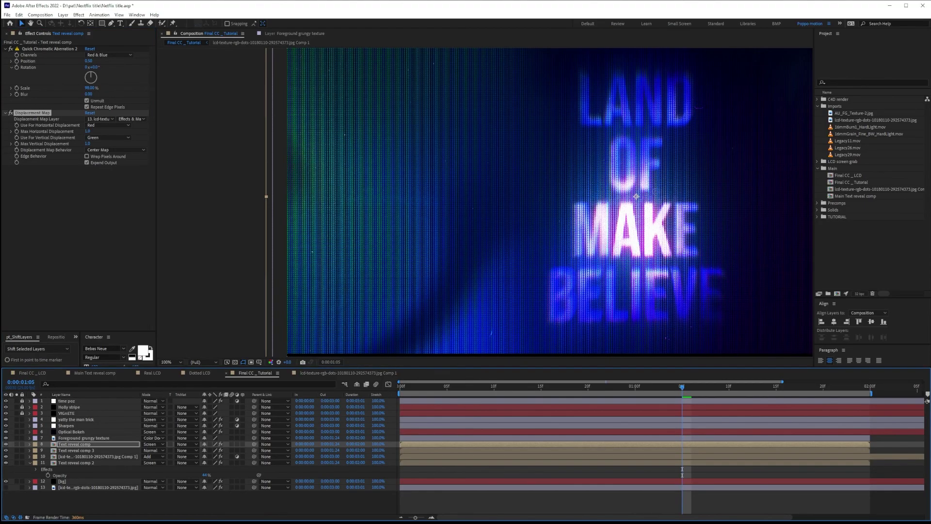
pyautogui.click(11, 113)
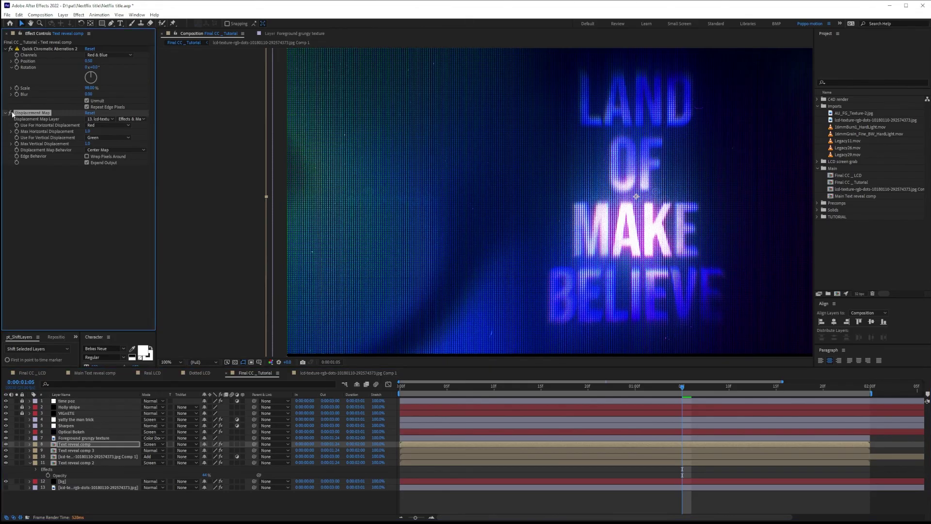
# - Compare the composite with Text reveal comp's Displacement Map on and off, checking pixel detail and the full frame at 0:00:00:07 and 0:00:01:05
pyautogui.click(11, 113)
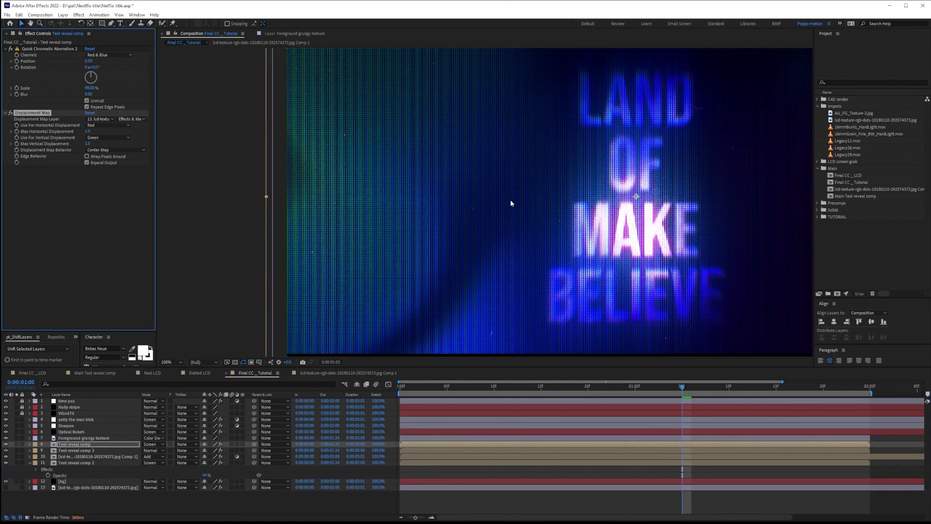
pyautogui.click(465, 388)
pyautogui.hotkey('shift', '/')
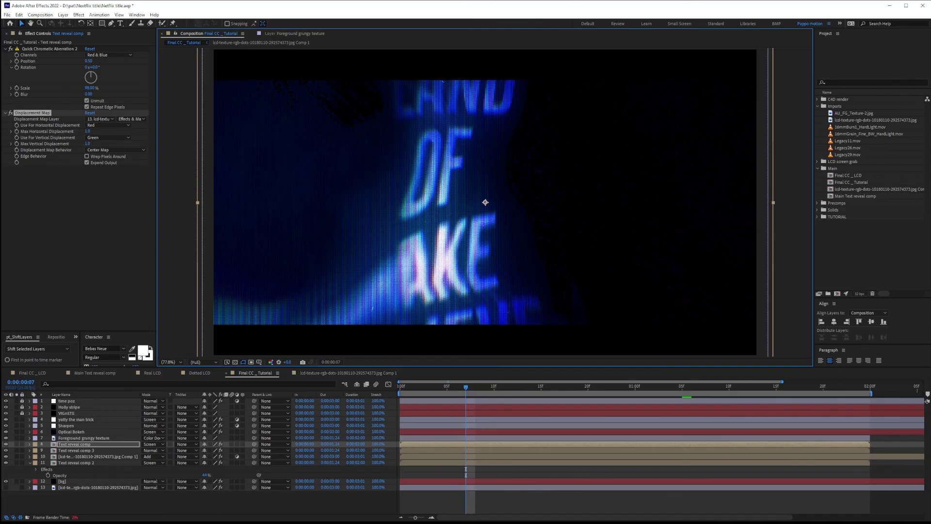
pyautogui.press('/')
pyautogui.click(11, 114)
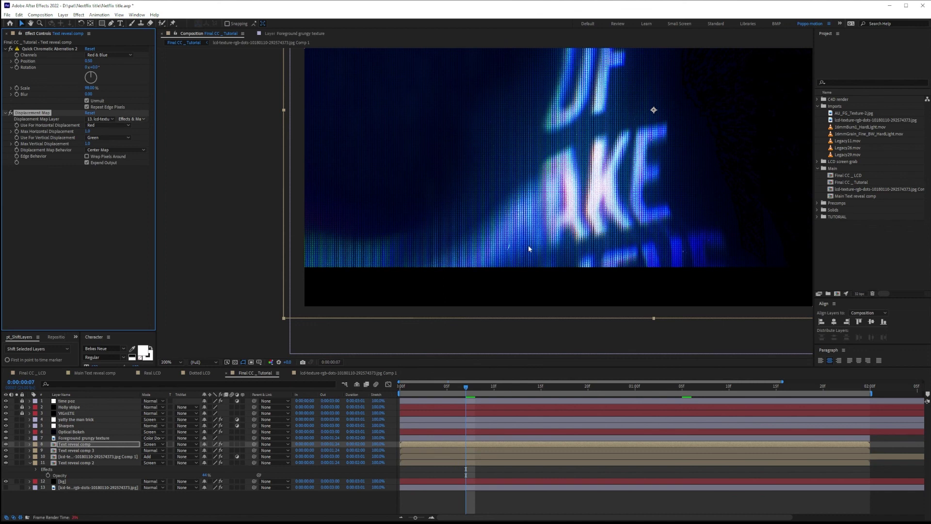
pyautogui.press('.')
pyautogui.press(',')
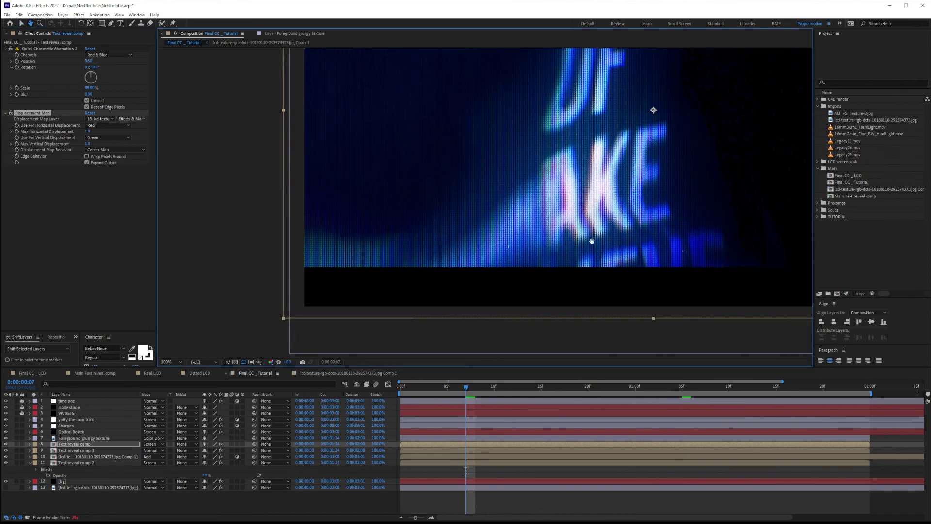
pyautogui.click(683, 389)
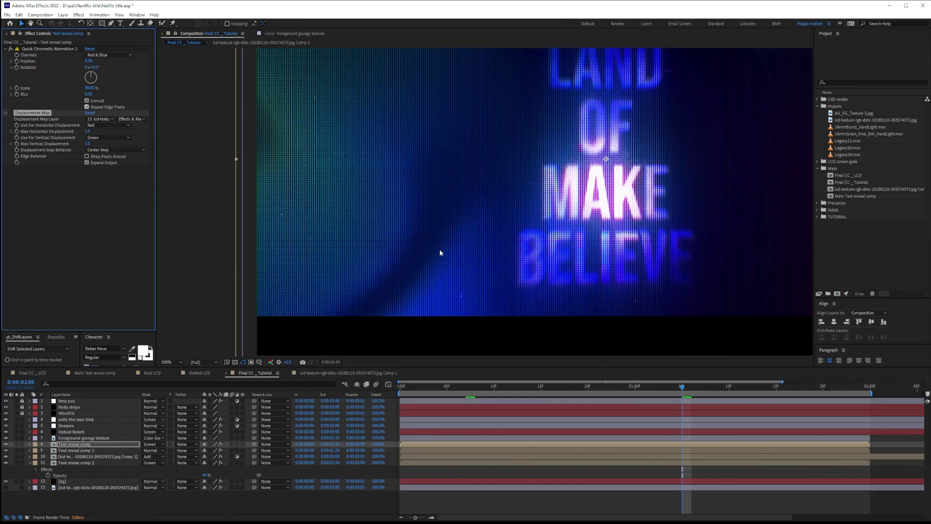
pyautogui.hotkey('shift', '/')
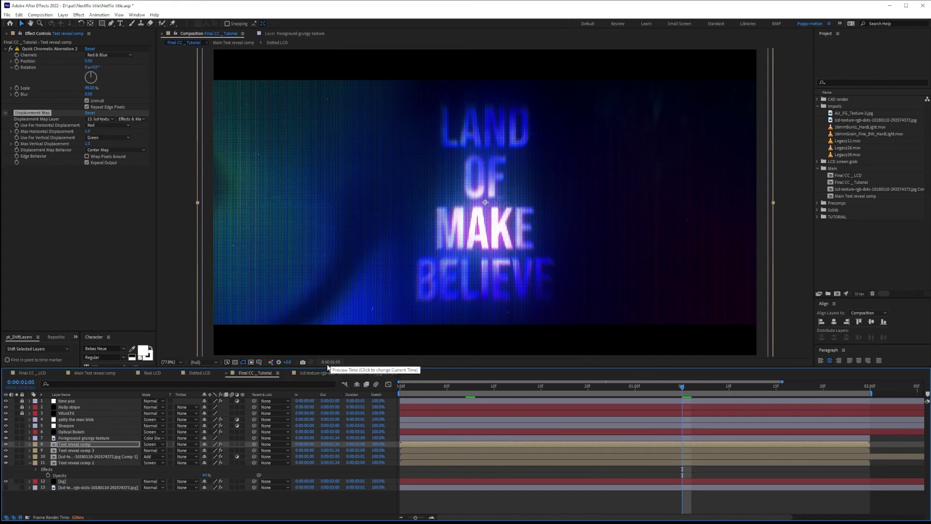